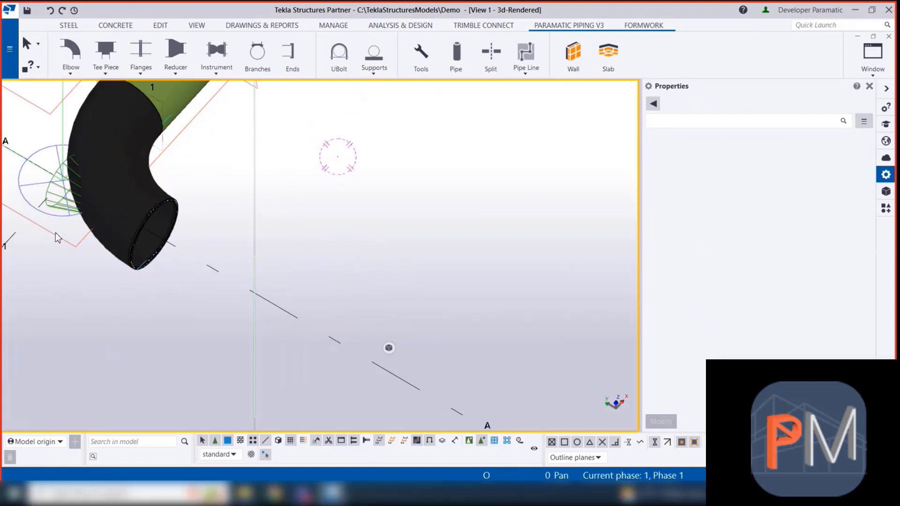
Step: Set the pipe-end elbow's primary connection to Weld and its secondary connection to Flange, and update the component
click(60, 196)
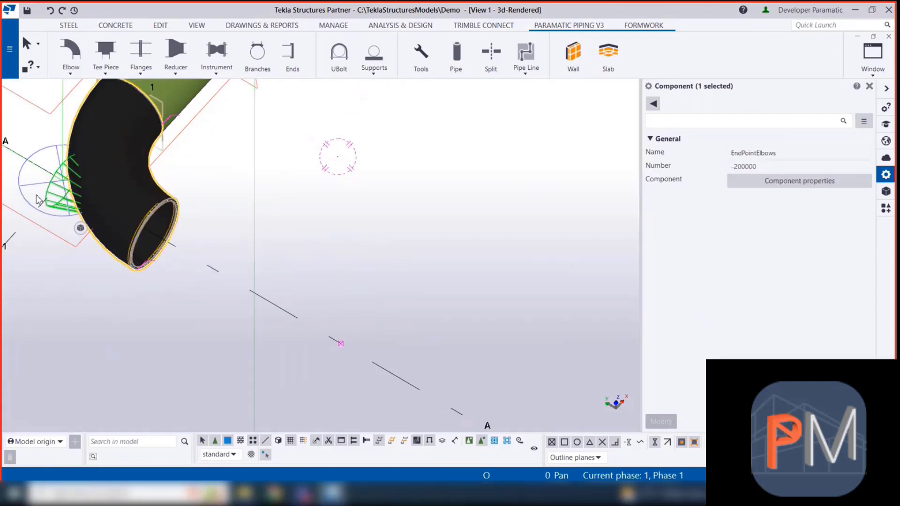
click(341, 343)
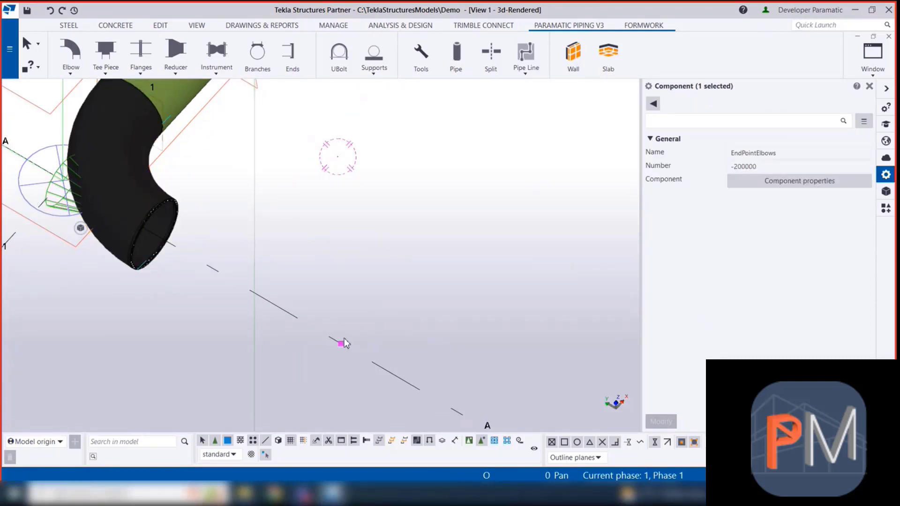
scroll(316, 331, down, 4)
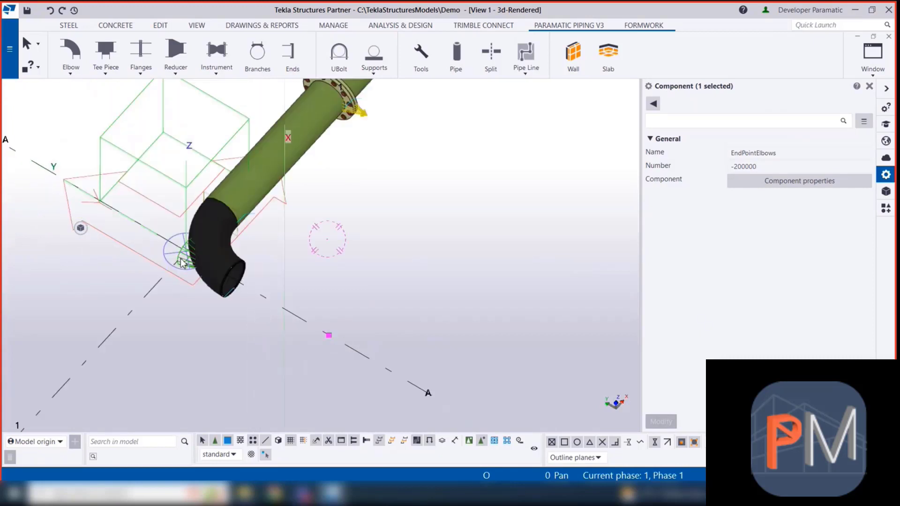
click(188, 267)
double_click(200, 270)
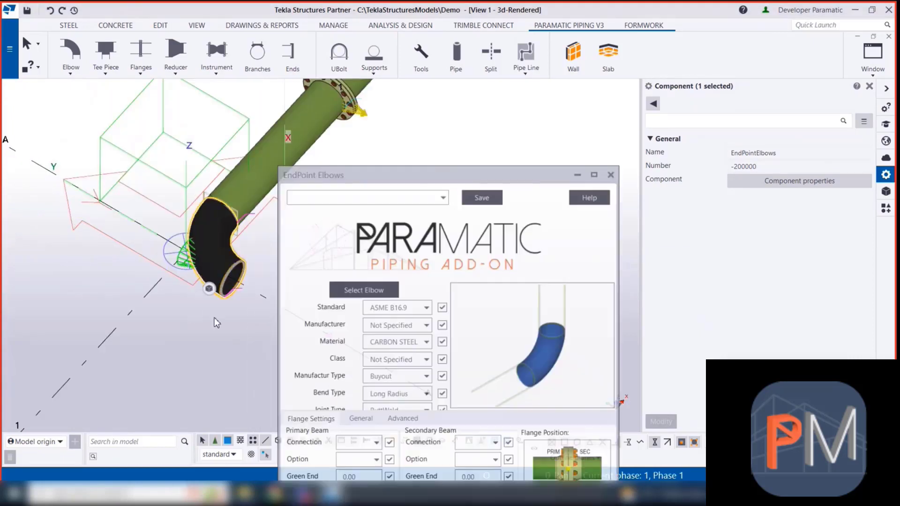
drag(430, 173, 551, 47)
click(499, 317)
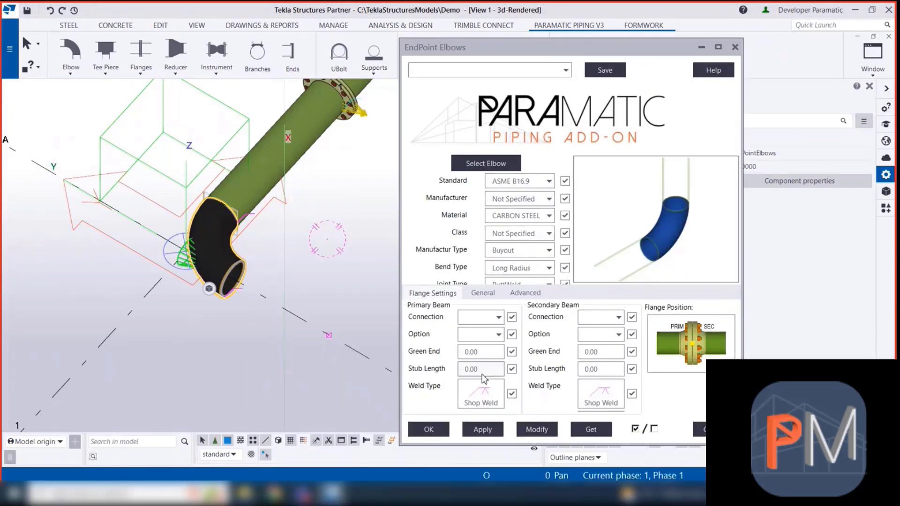
click(470, 331)
click(605, 317)
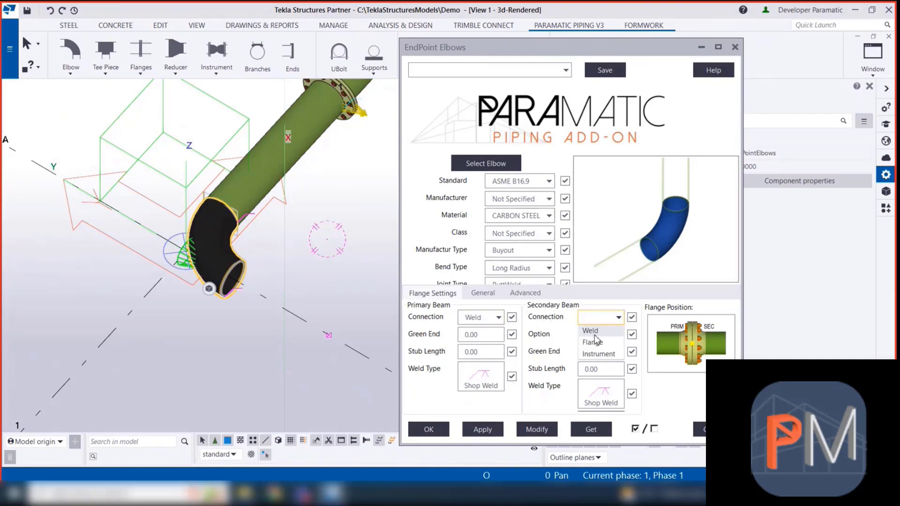
click(593, 331)
click(537, 430)
Step: Set the pipe-end elbow's angle to 45 degrees and update the component
click(482, 293)
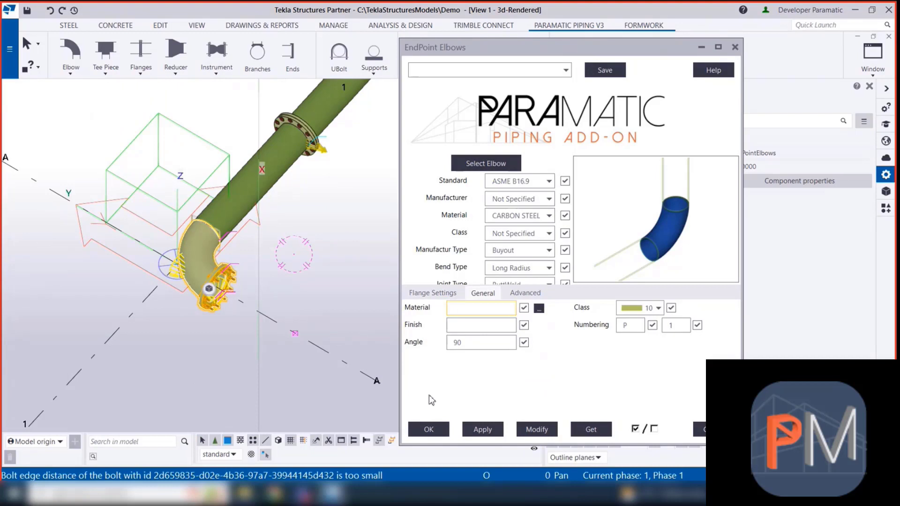
drag(481, 347, 435, 351)
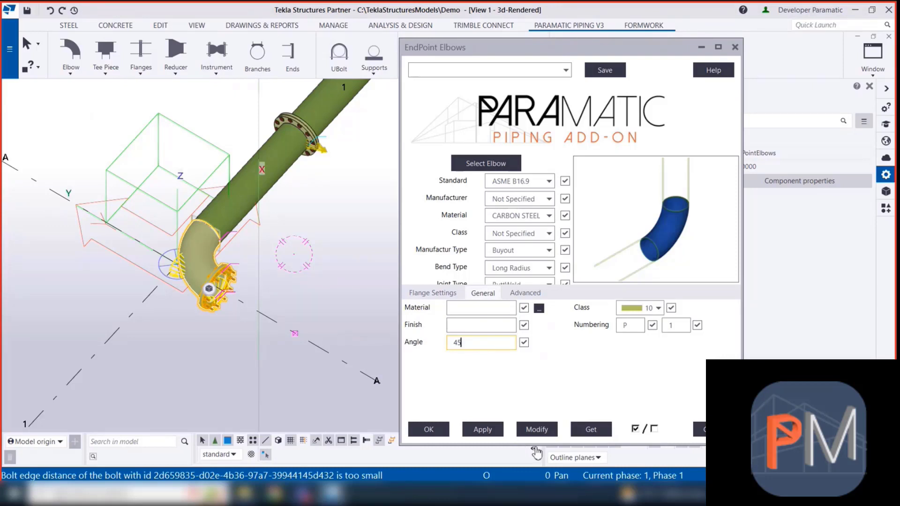
text(45)
click(537, 430)
scroll(203, 187, up, 3)
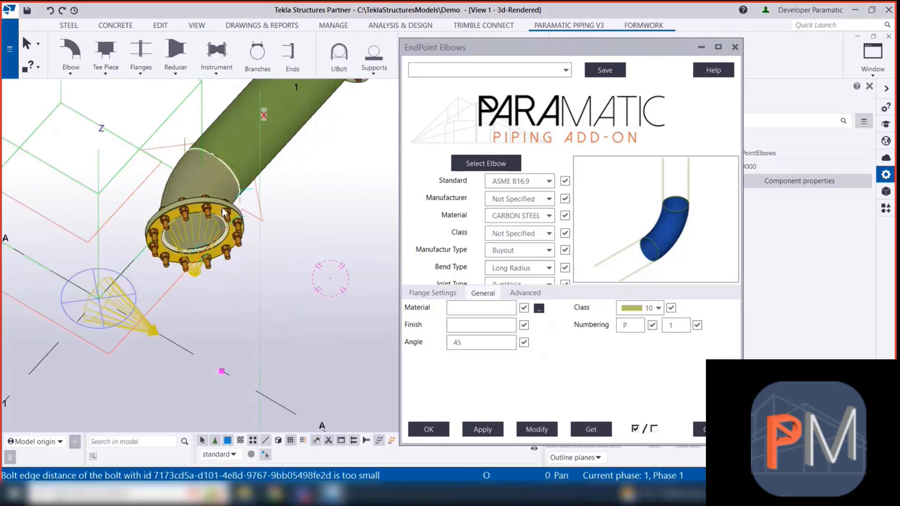
click(204, 187)
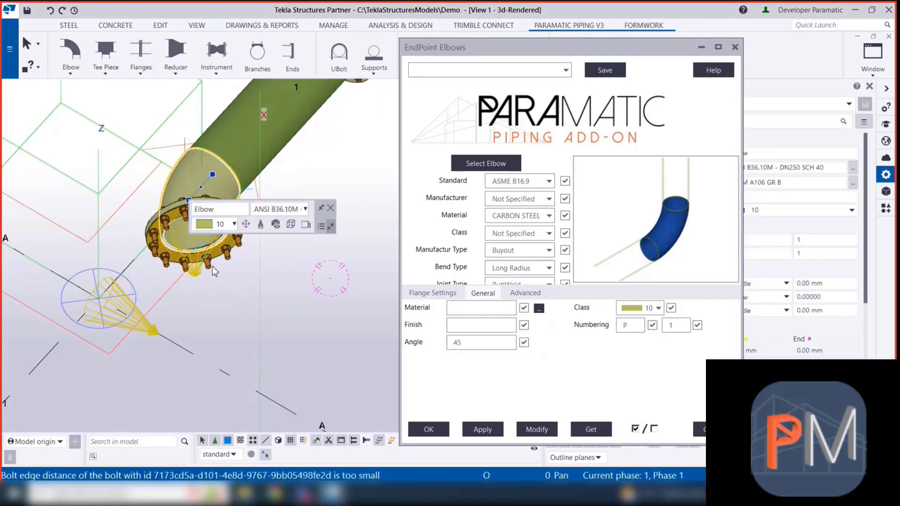
ctrl+middle_drag(249, 294, 237, 309)
Step: Move the elbow's direction point along grid line A to the opposite side of the pipe, so the elbow turns that way
click(123, 316)
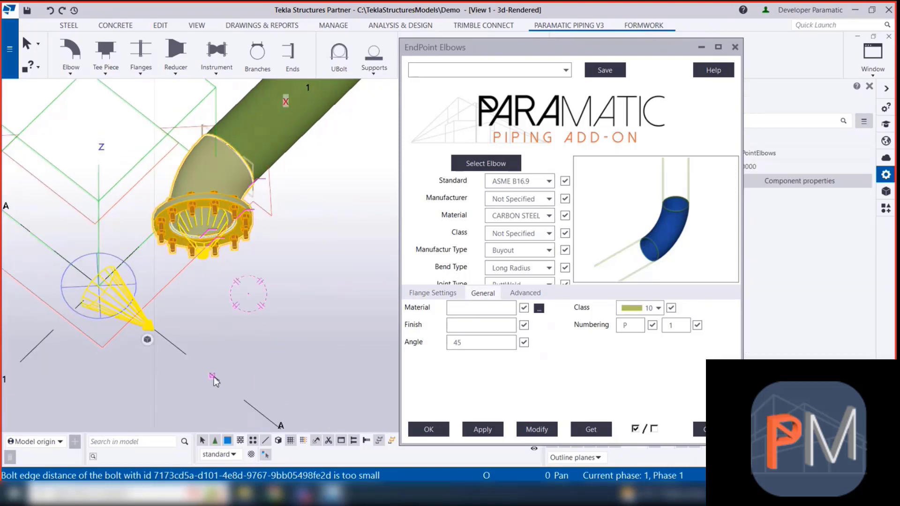
click(213, 377)
scroll(231, 392, down, 2)
key(ctrl+m)
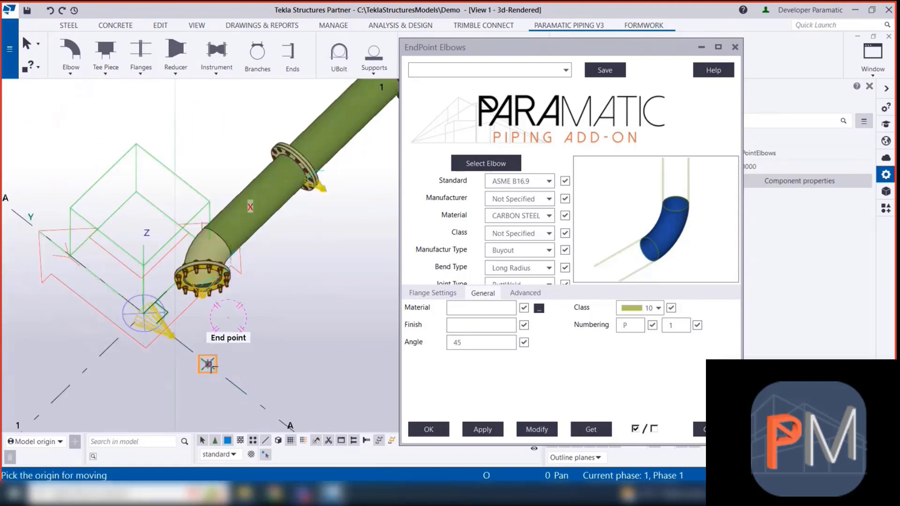
click(207, 364)
click(31, 229)
scroll(90, 244, down, 3)
scroll(104, 275, up, 5)
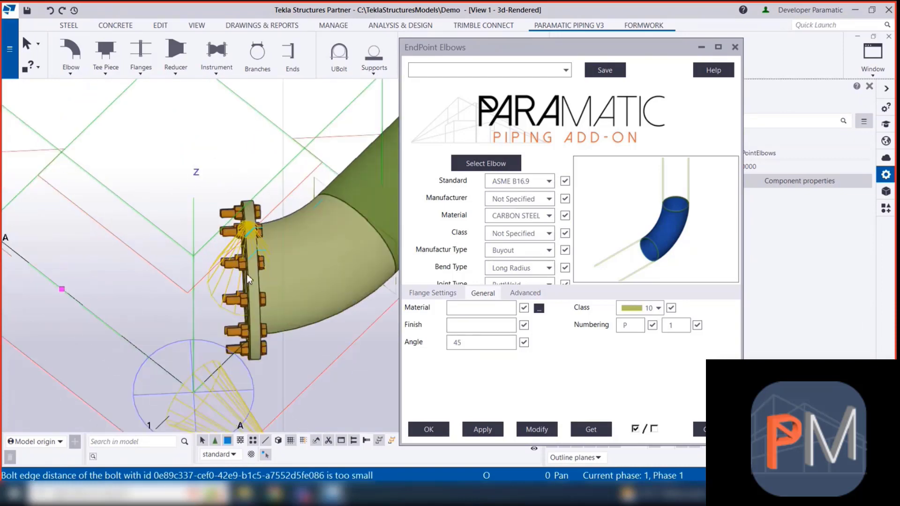
ctrl+middle_drag(247, 274, 139, 205)
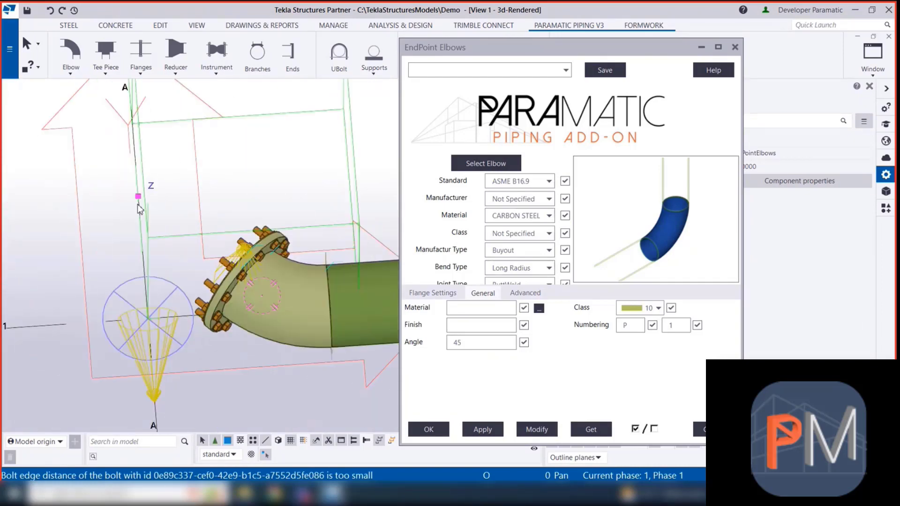
Step: Draw a pipe about 1800 mm long from the free end of the grid line 2 pipe, perpendicular to it, towards grid line 3
scroll(238, 259, down, 3)
scroll(211, 336, down, 3)
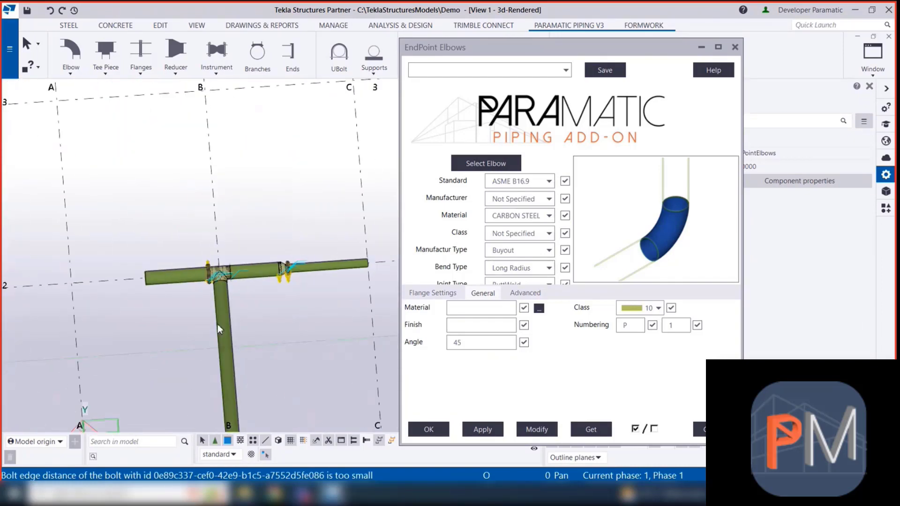
click(220, 323)
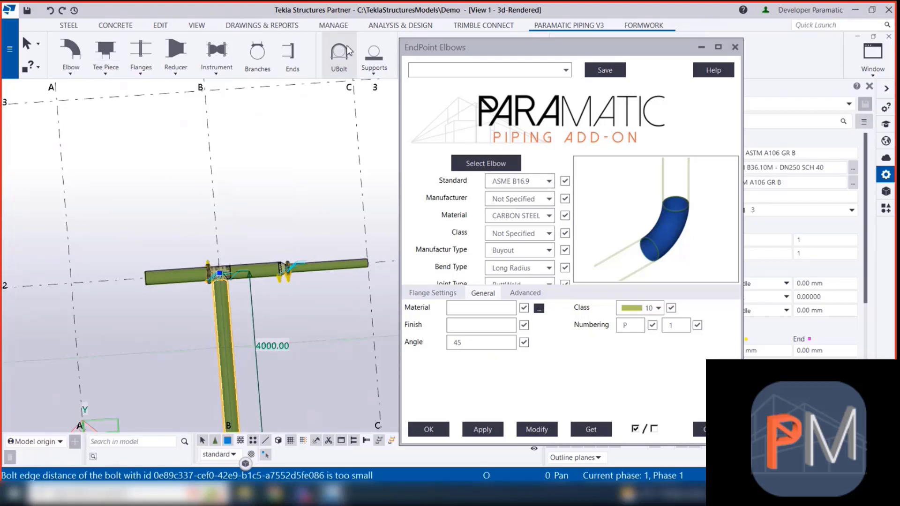
drag(487, 51, 577, 49)
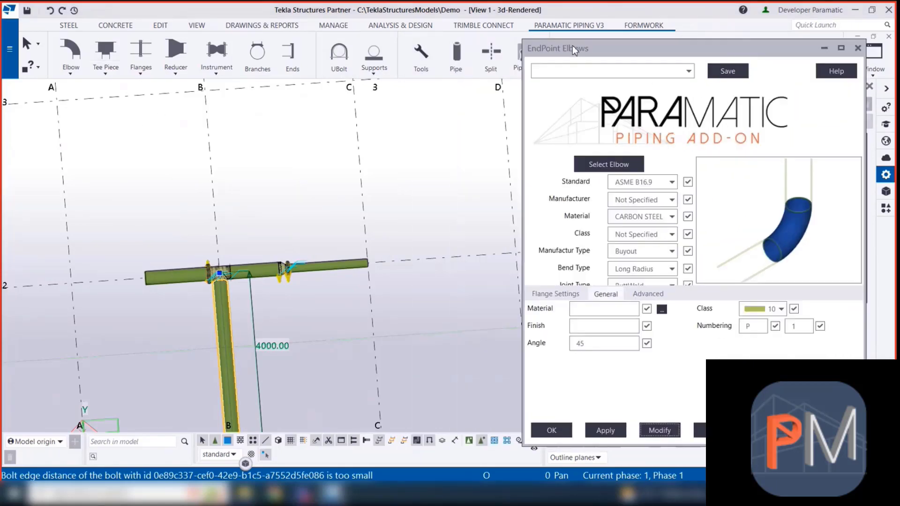
click(457, 51)
click(144, 278)
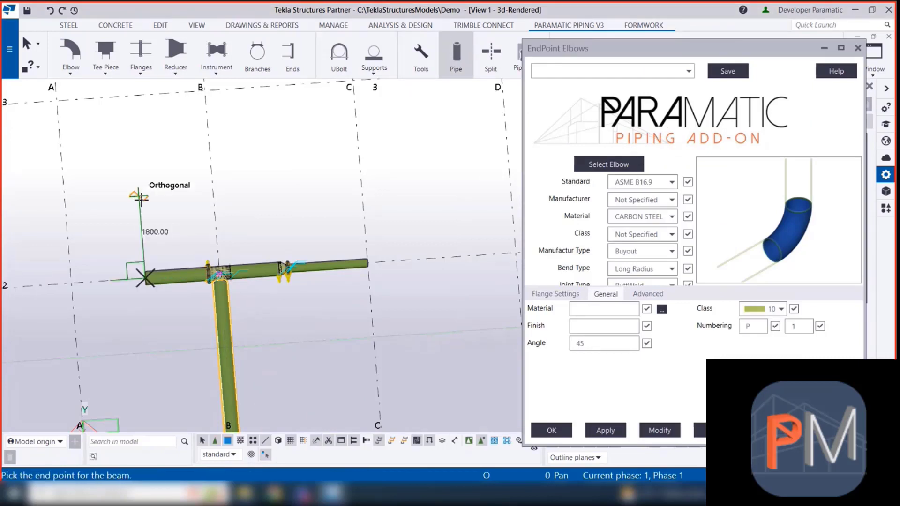
click(139, 196)
right_click(184, 214)
click(196, 221)
scroll(121, 282, up, 3)
key(Return)
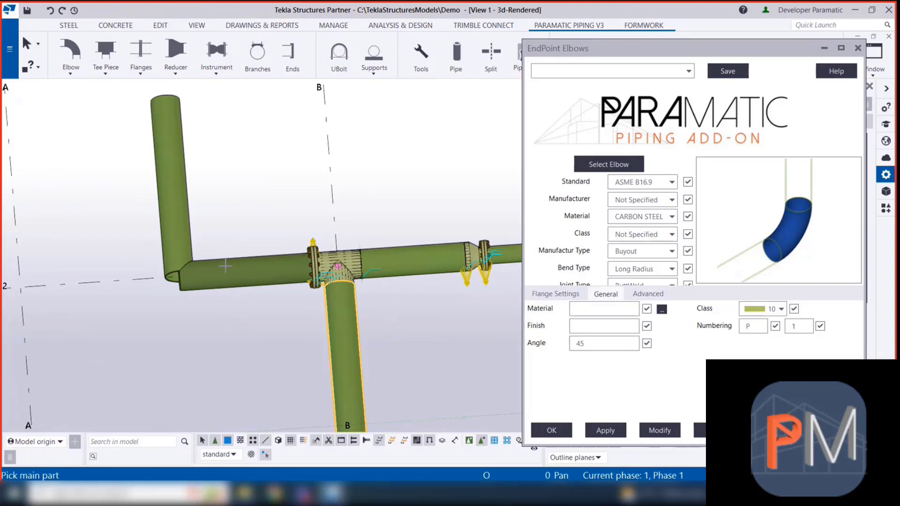
click(227, 266)
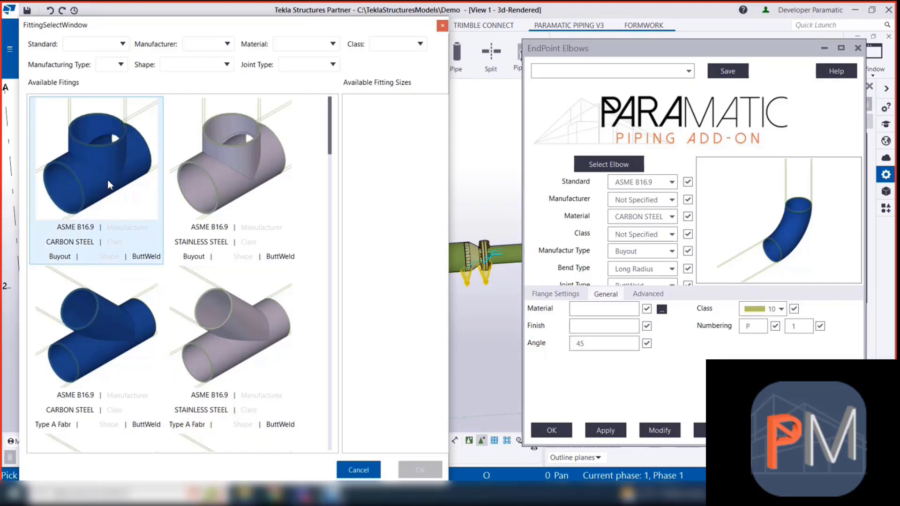
click(113, 141)
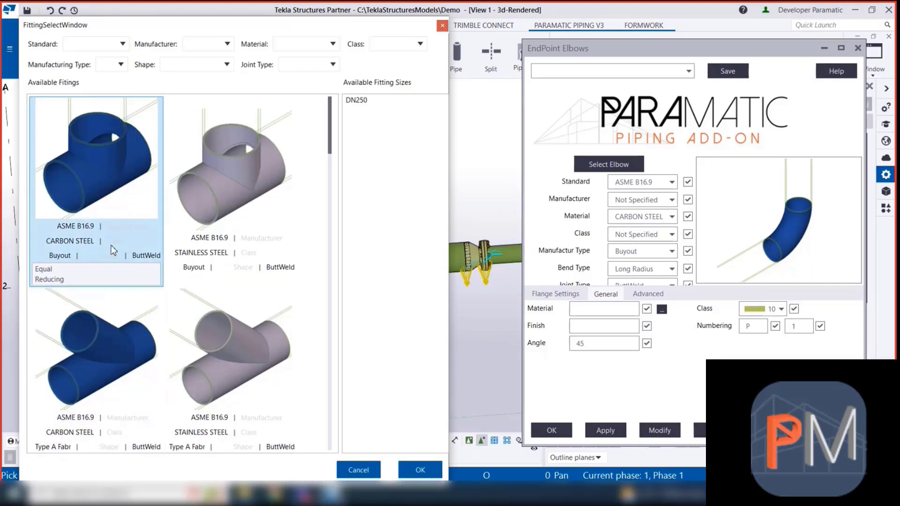
scroll(112, 246, down, 3)
double_click(284, 403)
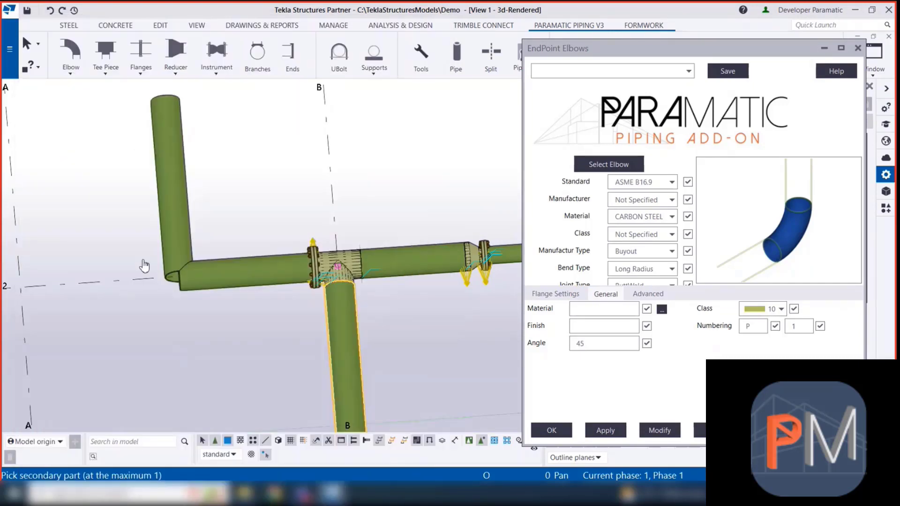
Step: Insert an ASME B16.9 carbon steel butt-weld tee at the corner, with the new perpendicular pipe as main part
scroll(145, 261, up, 3)
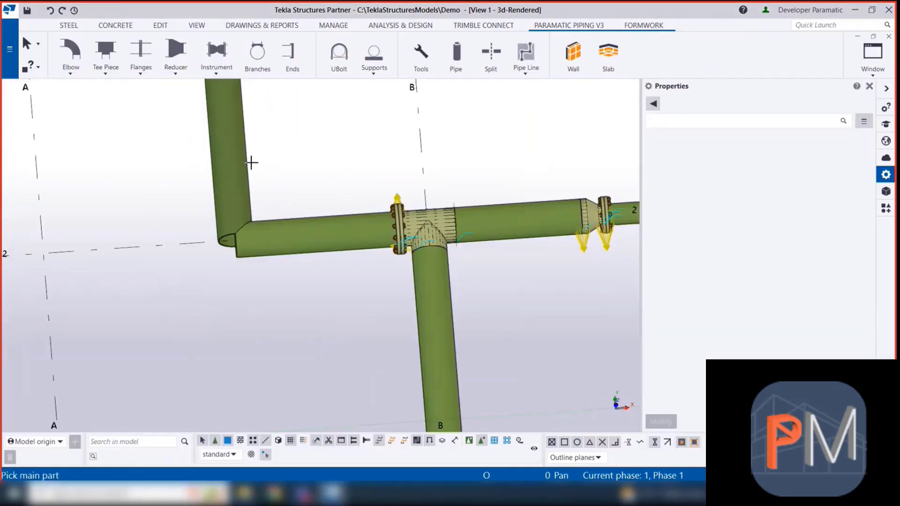
click(248, 164)
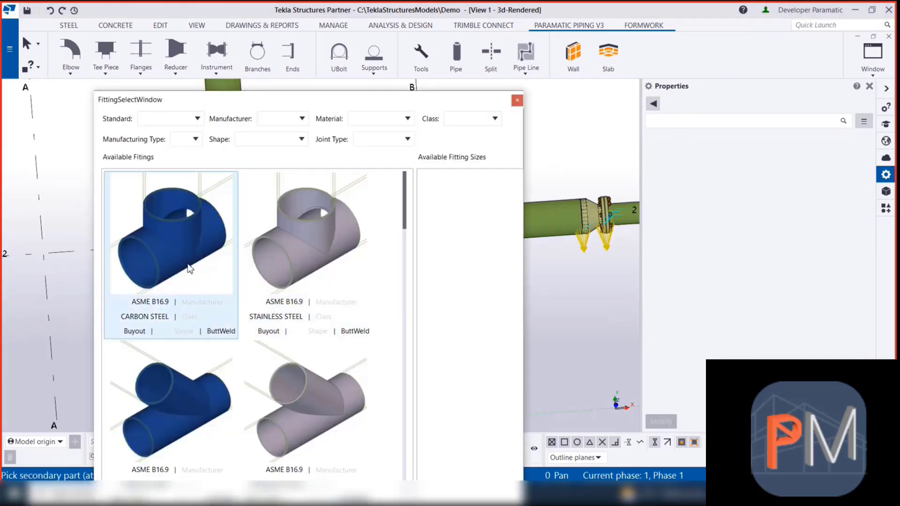
click(190, 269)
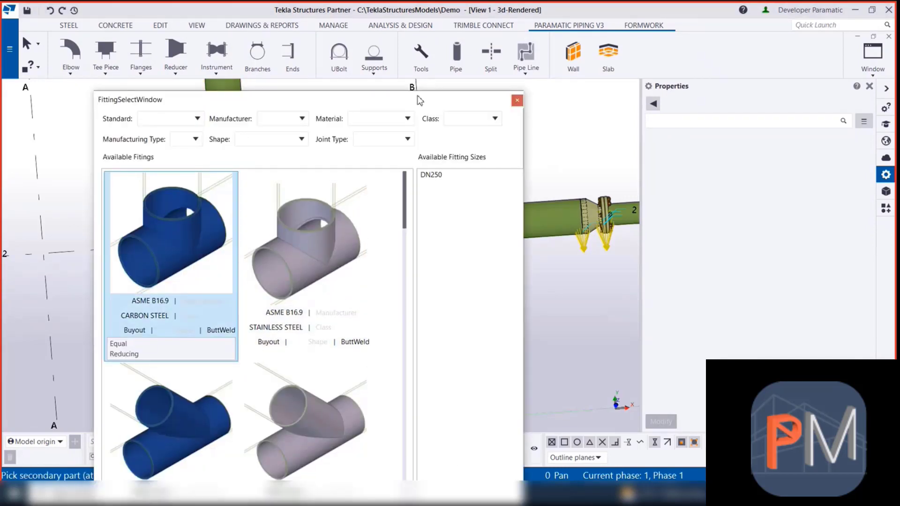
drag(420, 104, 443, 34)
click(512, 475)
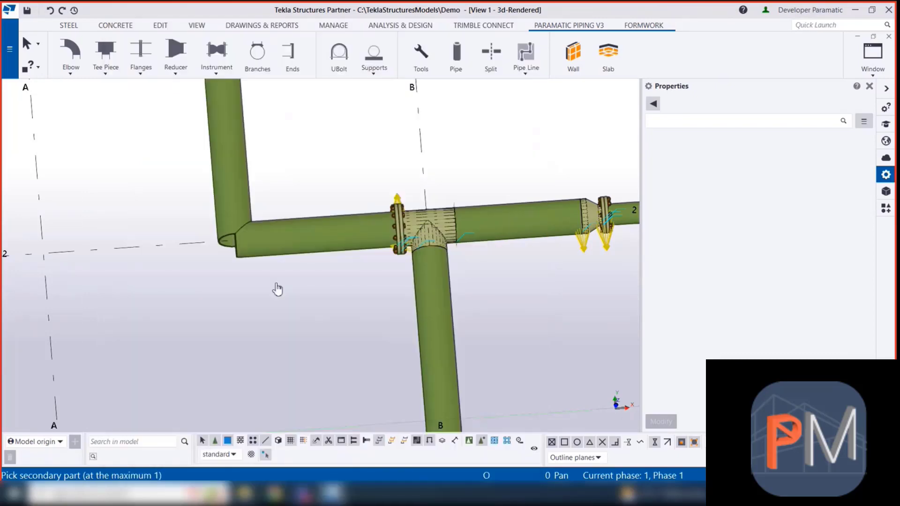
key(Escape)
Step: Change the corner tee's branch connection to a flange and update the component
double_click(284, 196)
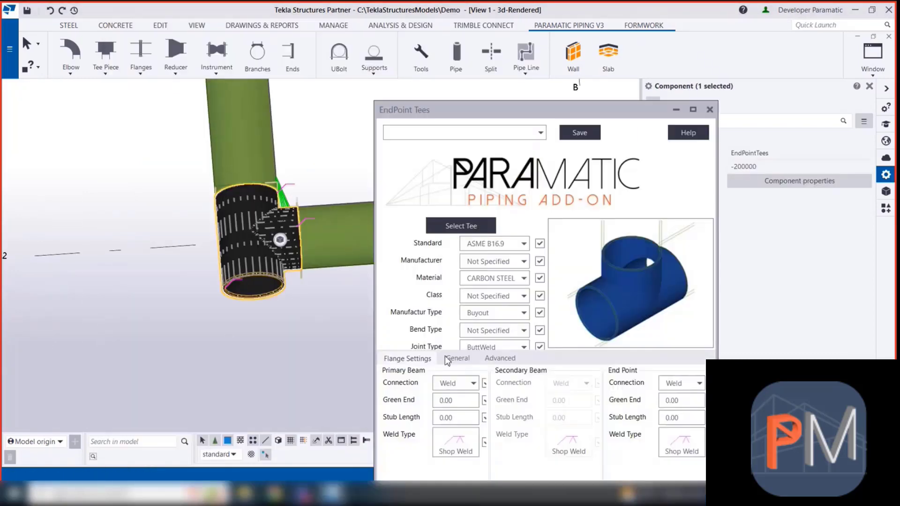
drag(524, 113, 524, 51)
click(507, 461)
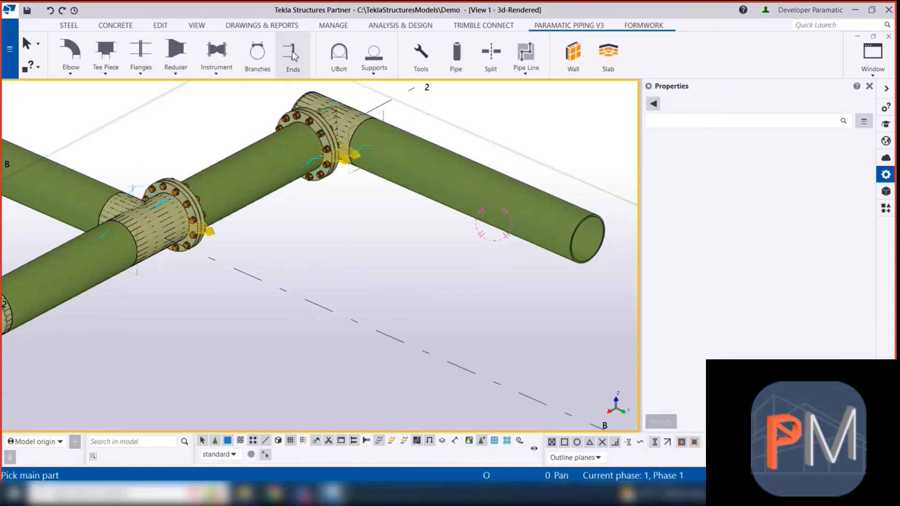
Step: Choose the ASME B16.9 carbon steel butt-weld round cap as the end fitting
drag(544, 167, 559, 94)
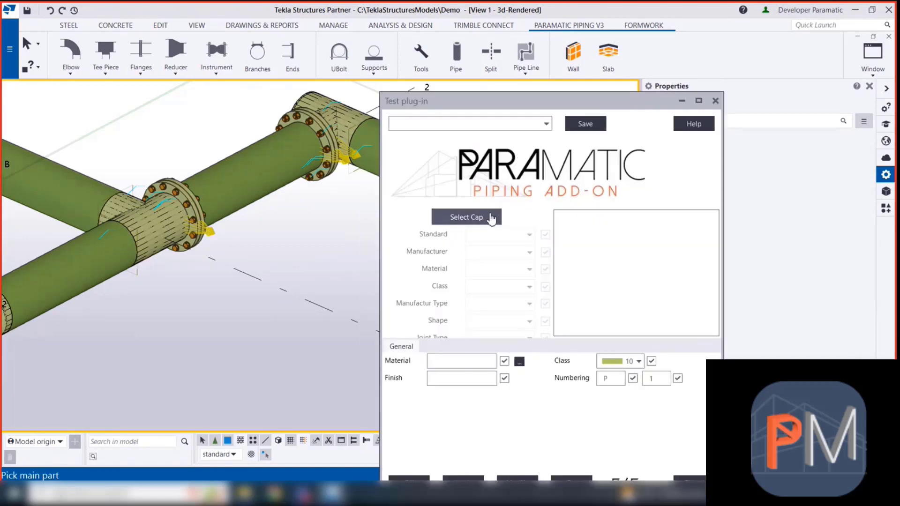
click(488, 217)
scroll(216, 261, down, 2)
scroll(217, 261, down, 5)
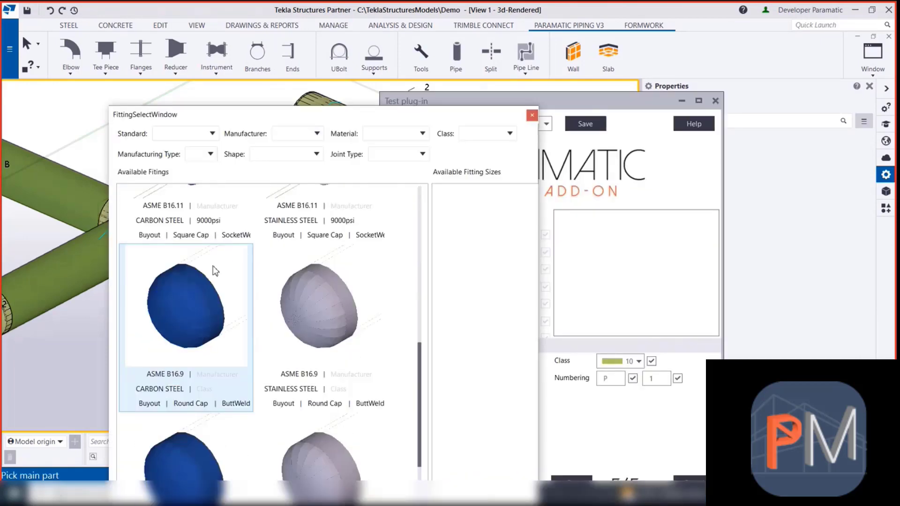
click(202, 336)
drag(400, 118, 379, 51)
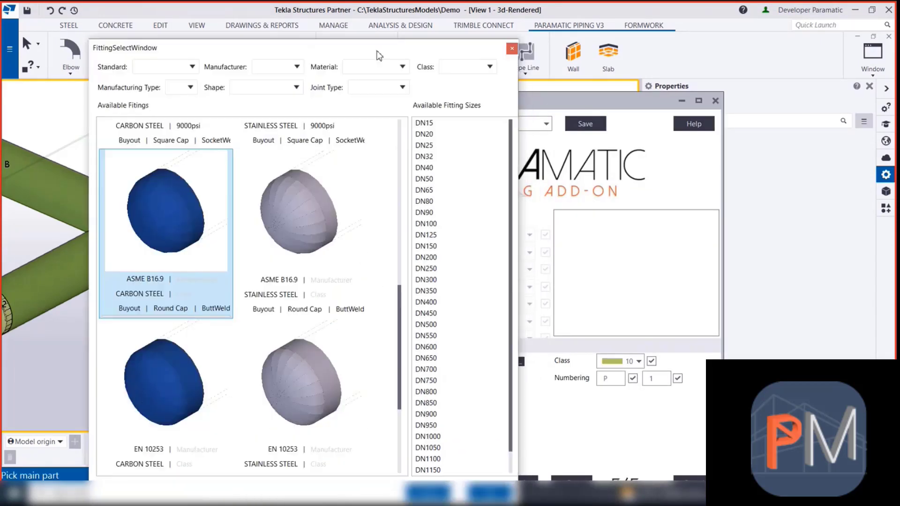
click(490, 493)
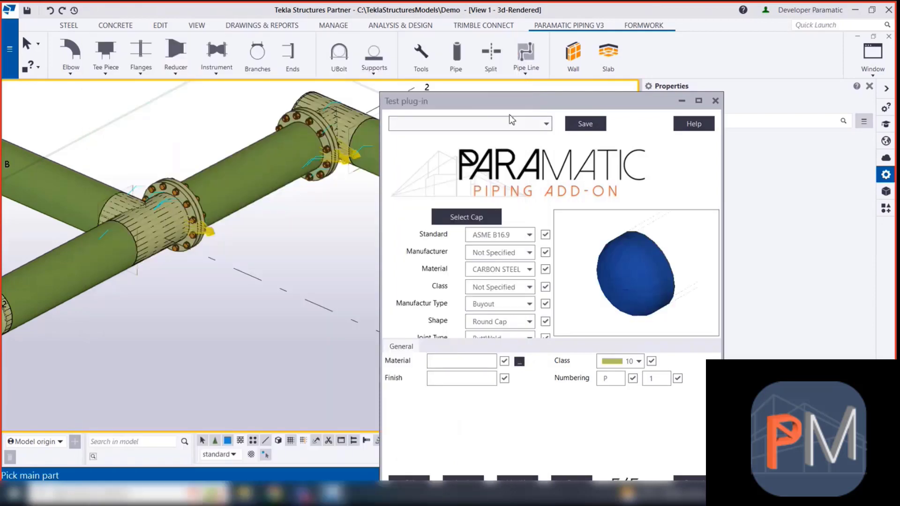
Step: Place the round cap on the open end of the pipe that leaves the corner tee
drag(515, 96, 612, 44)
scroll(395, 295, down, 2)
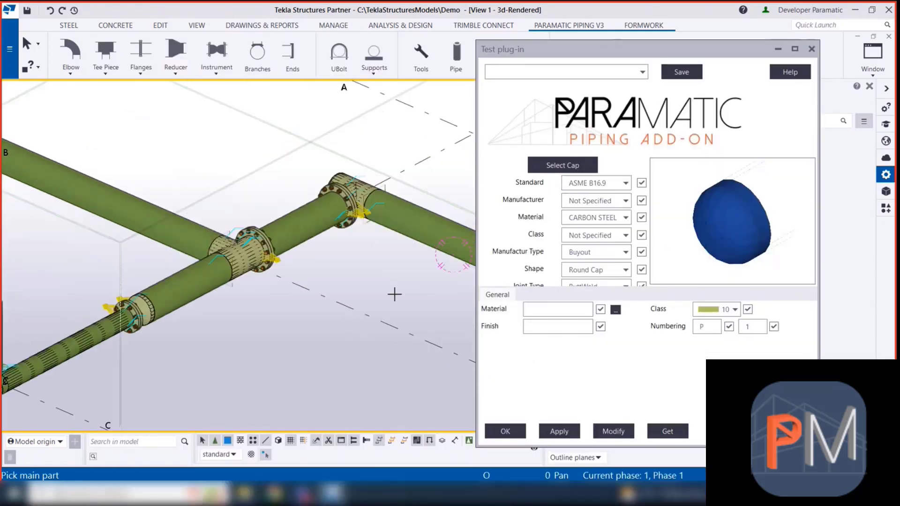
click(425, 247)
scroll(402, 287, up, 5)
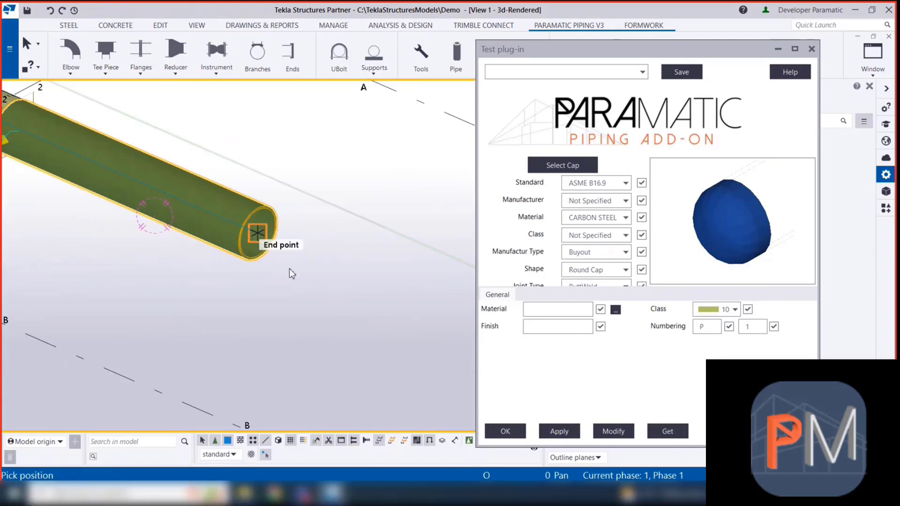
click(256, 257)
right_click(228, 172)
click(295, 180)
scroll(197, 238, up, 3)
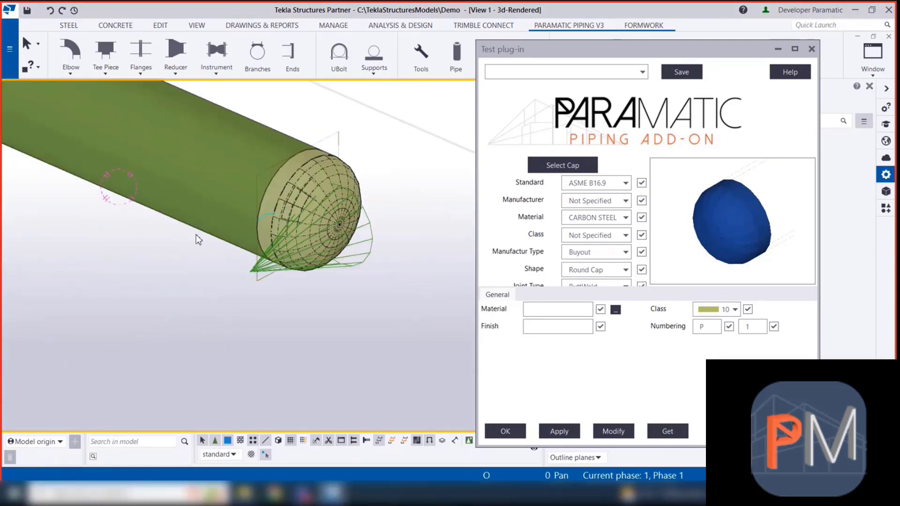
Step: Split the long pipe between the elbow and the flanged tee near its middle
scroll(332, 253, down, 2)
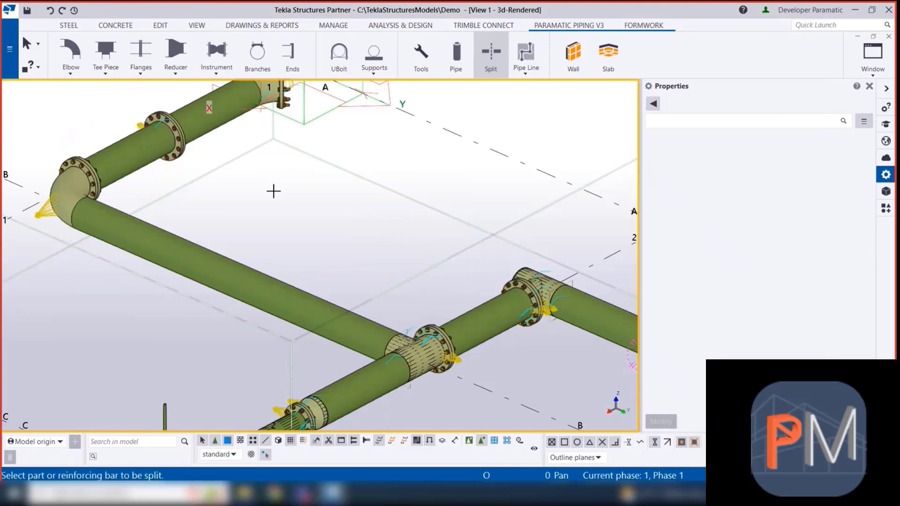
click(246, 273)
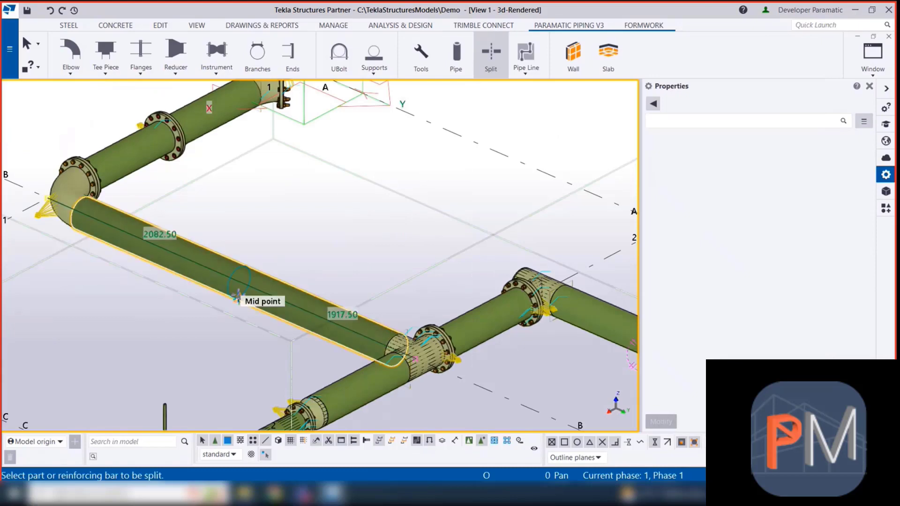
click(235, 290)
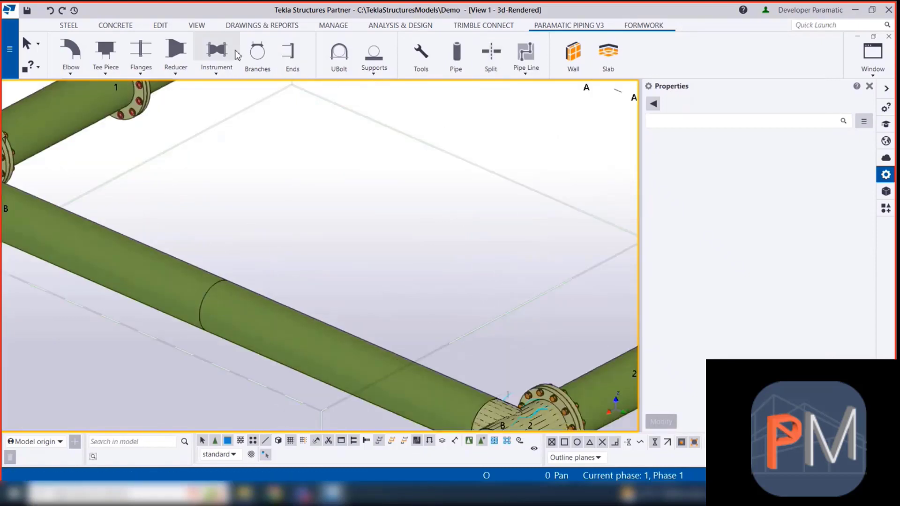
Step: Start the Instrument component and filter its selection catalog to the Knife Gate Valve type
double_click(237, 59)
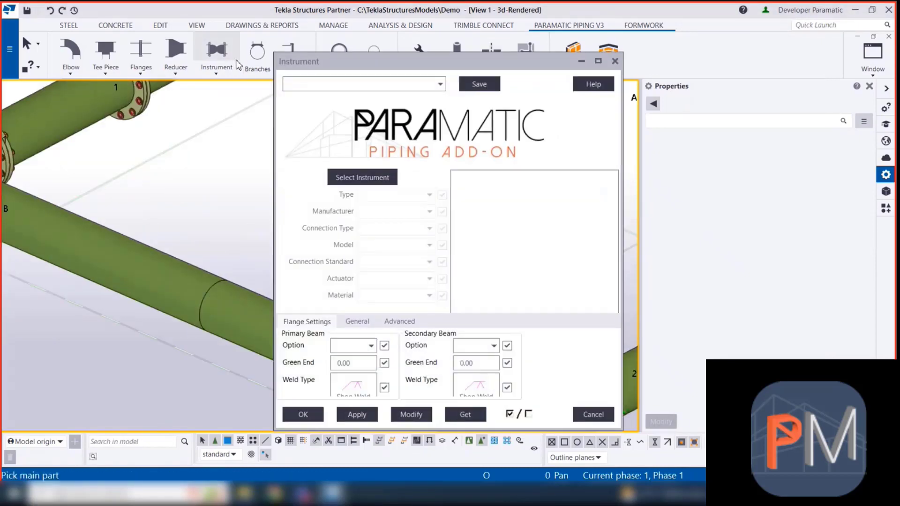
drag(507, 58, 612, 21)
click(468, 139)
drag(381, 99, 666, 22)
click(467, 188)
click(471, 42)
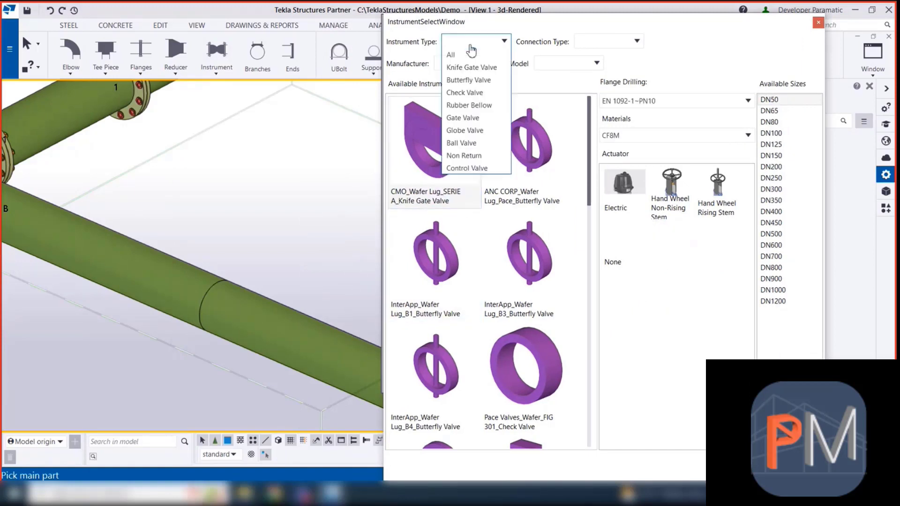
click(472, 67)
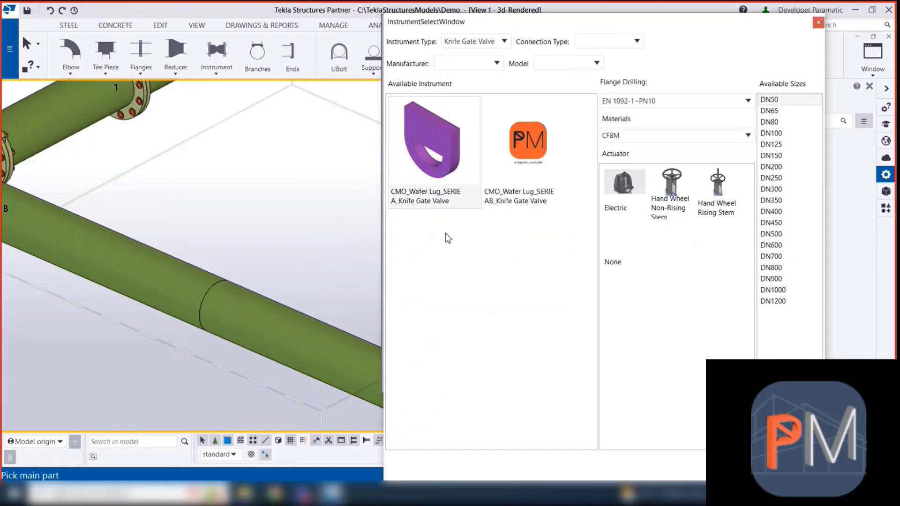
click(483, 42)
click(488, 93)
click(493, 41)
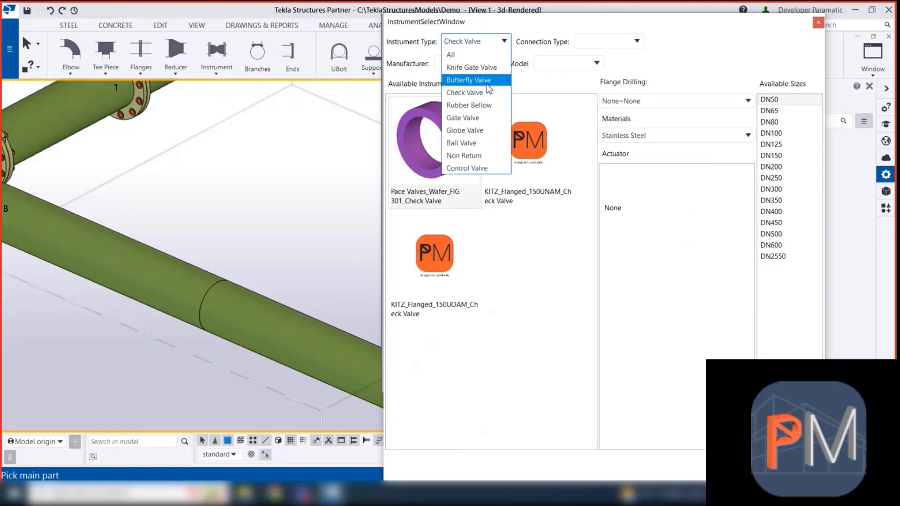
click(472, 67)
Step: Choose the CMO Wafer Lug SERIE A knife gate valve with the Hand Wheel Non-Rising Stem actuator
click(439, 178)
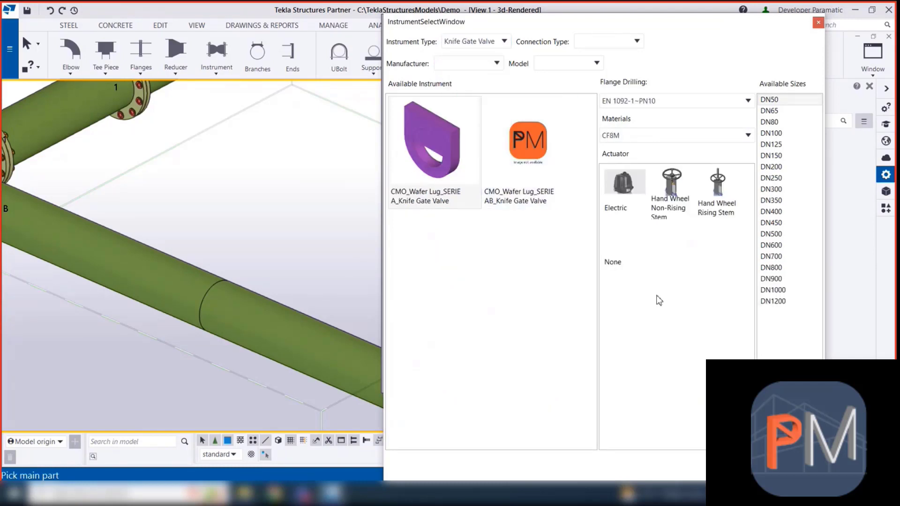
click(672, 192)
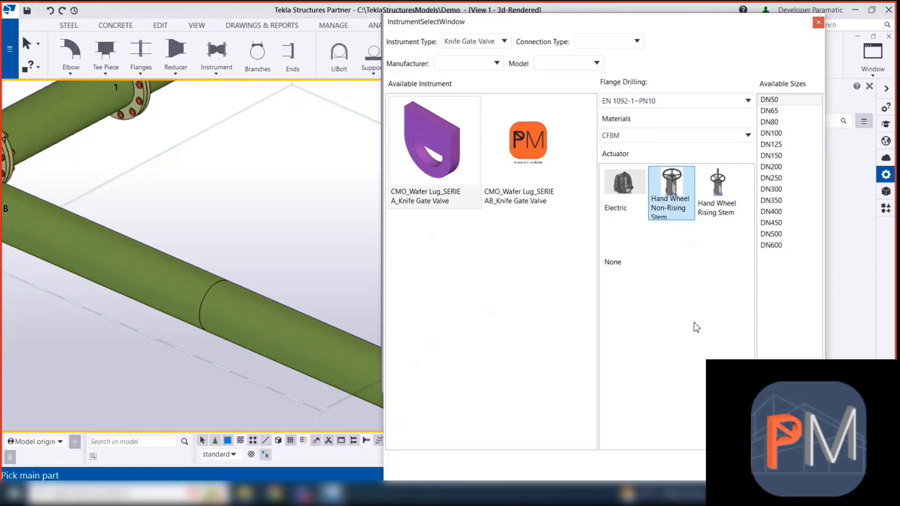
click(746, 464)
Step: Set the primary beam's flange option to EN-PN10 and apply the instrument settings
click(469, 327)
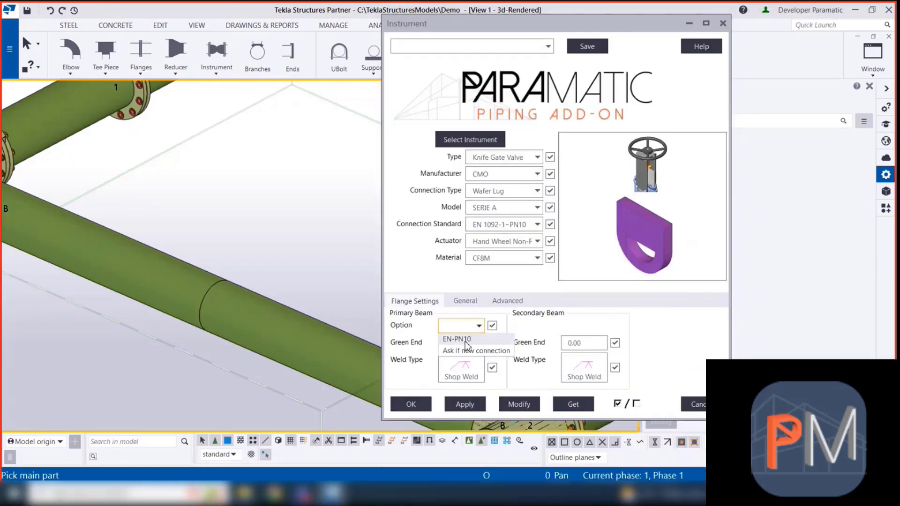
click(466, 341)
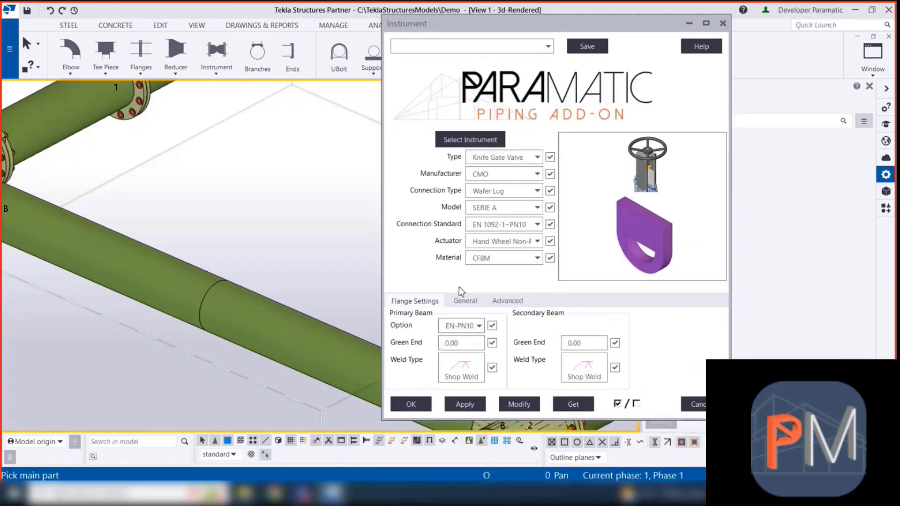
click(466, 402)
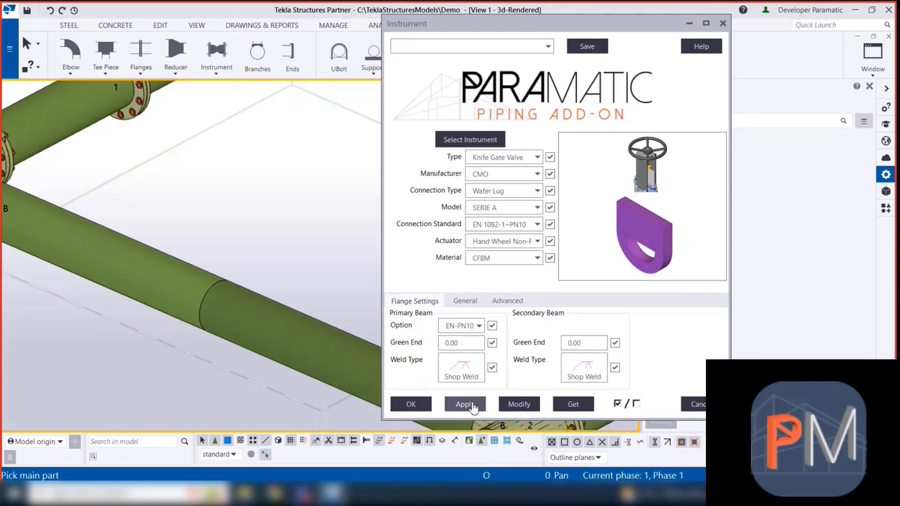
Step: Insert the knife gate valve between the two split pipe halves, downloading the instrument from the online database
click(207, 282)
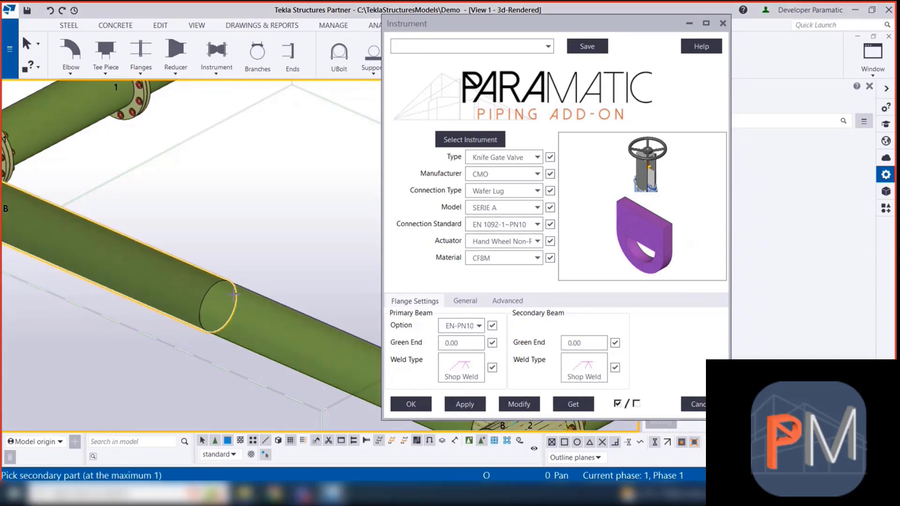
click(247, 297)
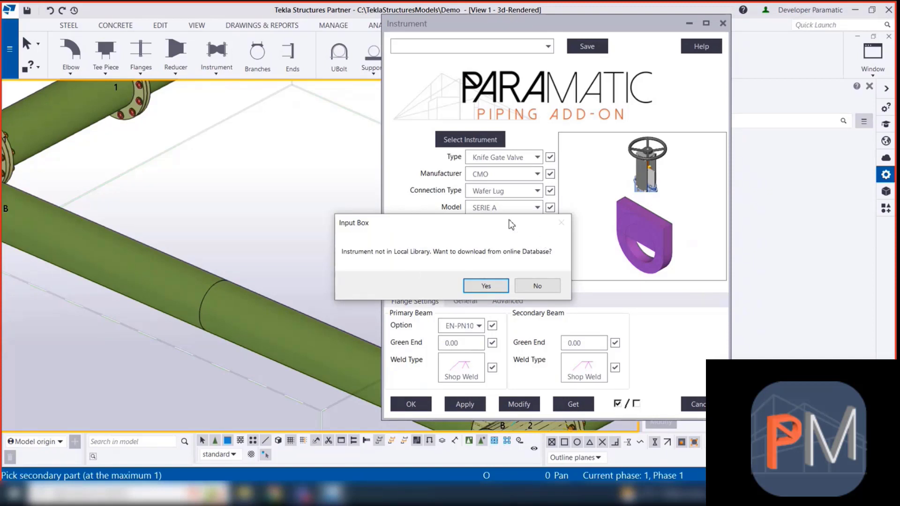
click(477, 289)
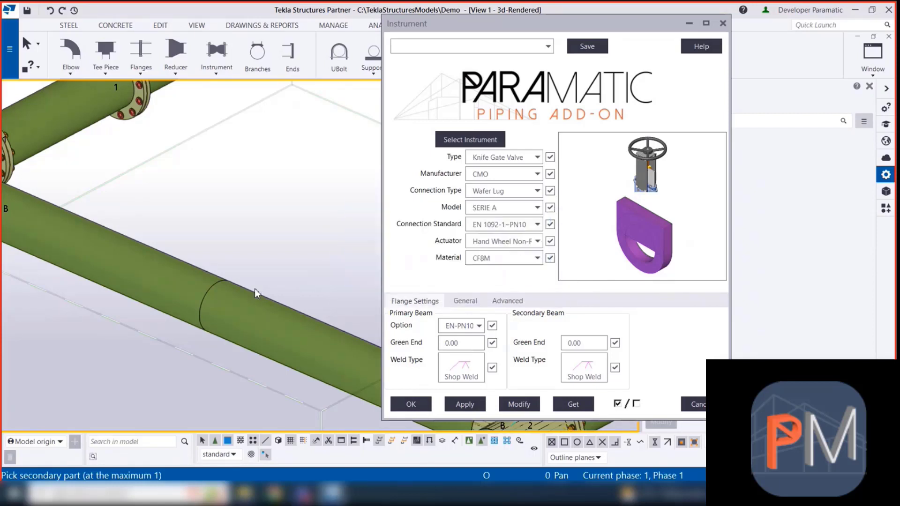
Step: Open the knife gate valve's instrument orientation for editing in its general settings
click(465, 300)
click(478, 318)
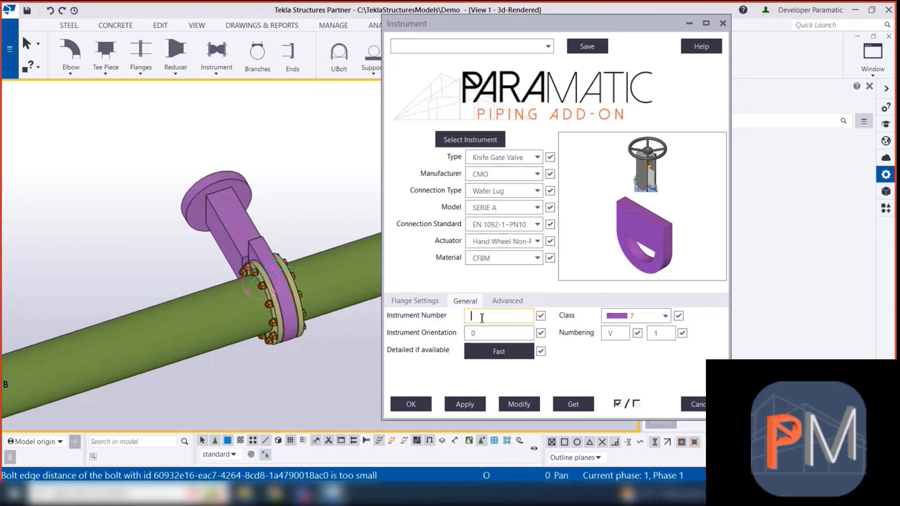
click(495, 333)
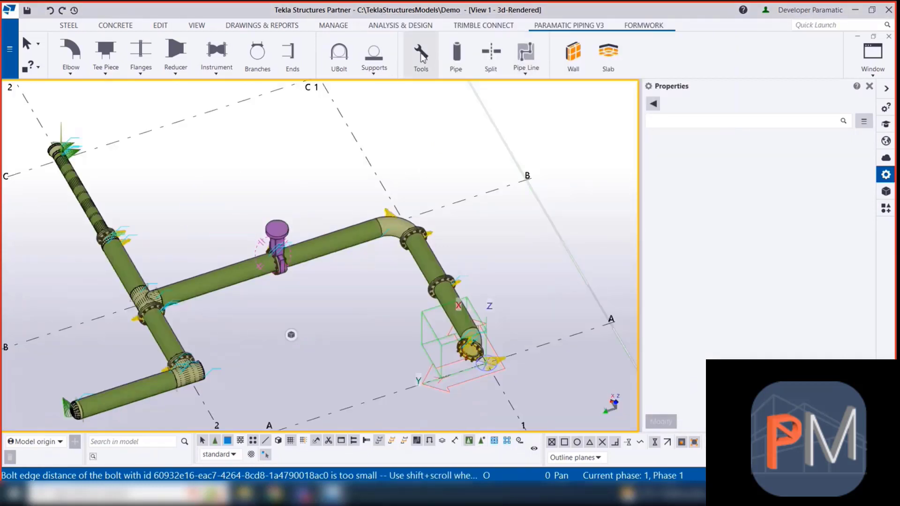
Step: Open the piping add-on's Tools on the Line Editor
click(420, 56)
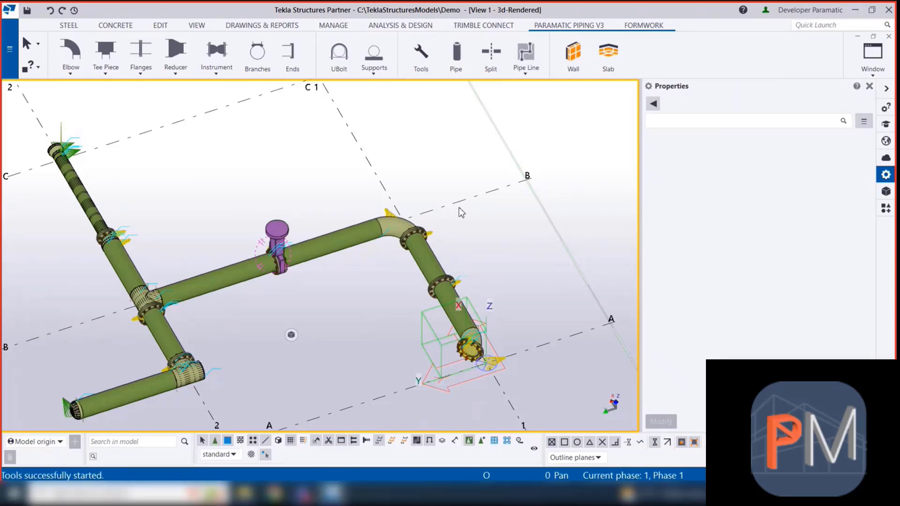
click(235, 127)
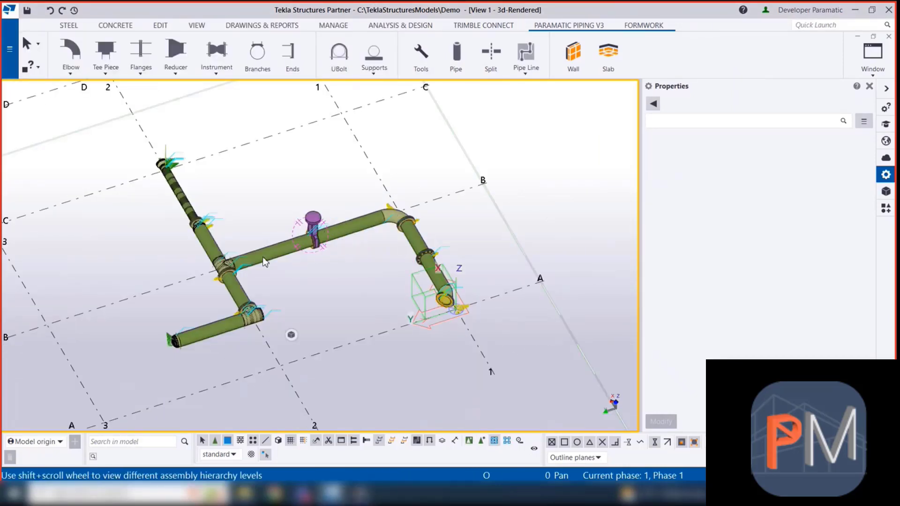
Step: Start Create Line and pick the capped branch, the tee assemblies and the narrow end pipe as its members
scroll(158, 319, up, 3)
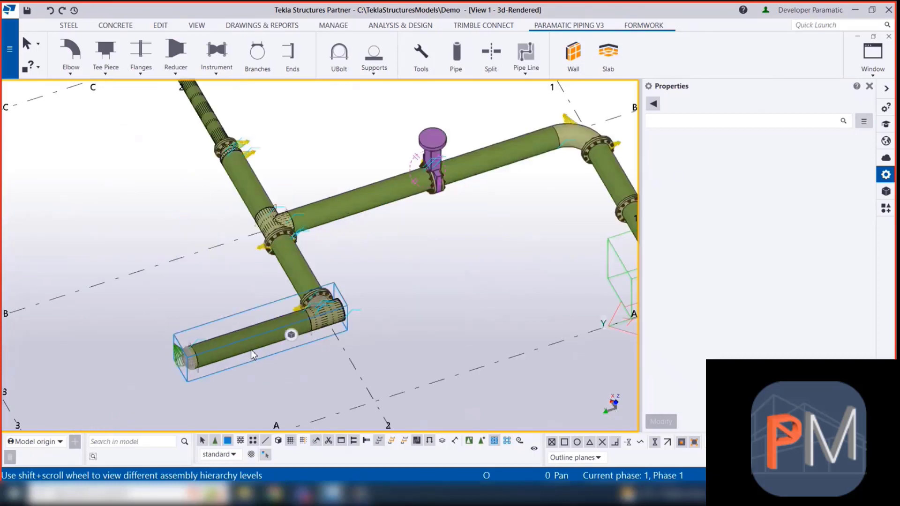
scroll(297, 155, down, 1)
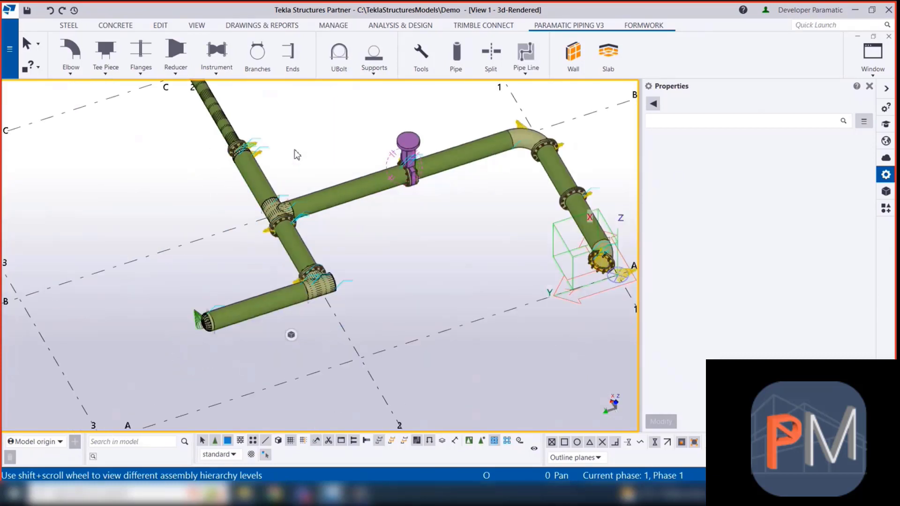
scroll(297, 154, down, 1)
click(526, 59)
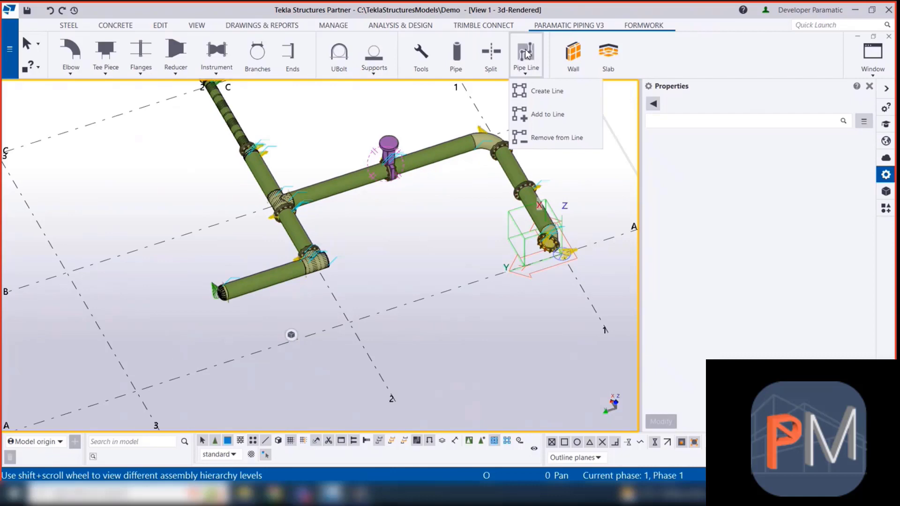
click(530, 91)
scroll(400, 180, down, 2)
scroll(400, 180, up, 3)
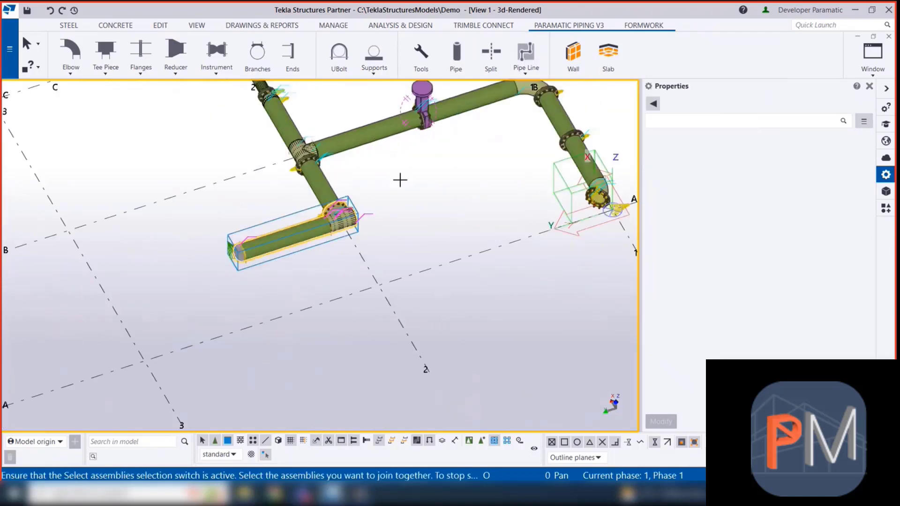
middle_drag(400, 180, 347, 342)
click(263, 346)
click(300, 299)
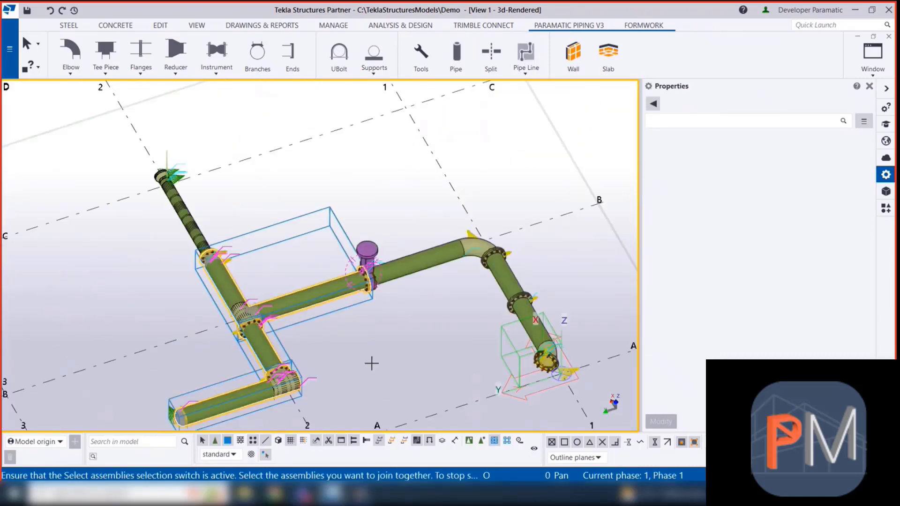
click(187, 220)
scroll(207, 213, up, 2)
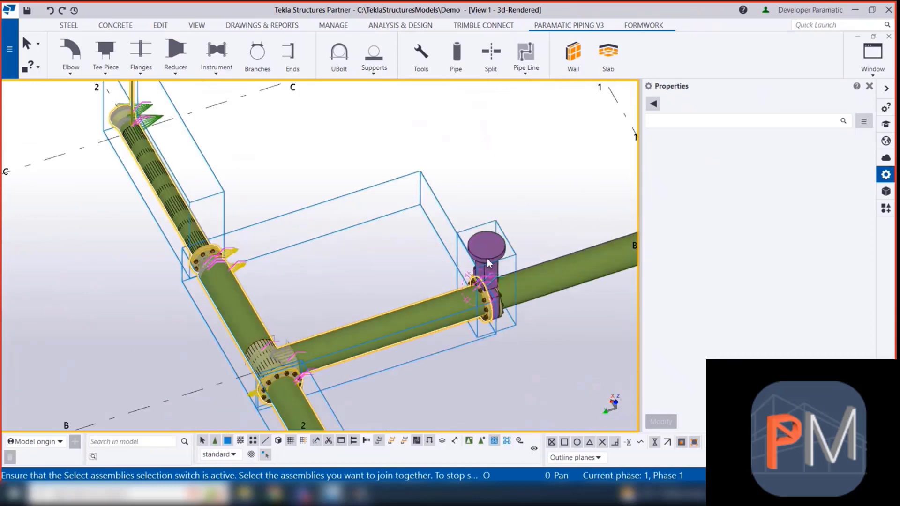
Step: Add the valve, the elbow pipe and the remaining flanged pipe assemblies, and create the pipe line
click(552, 265)
scroll(469, 253, down, 4)
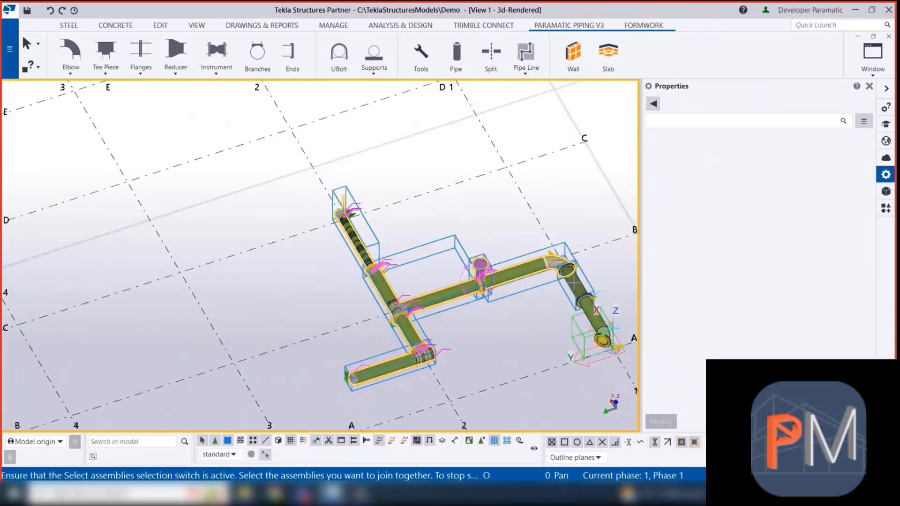
click(574, 282)
click(589, 315)
scroll(601, 338, up, 3)
scroll(464, 324, down, 1)
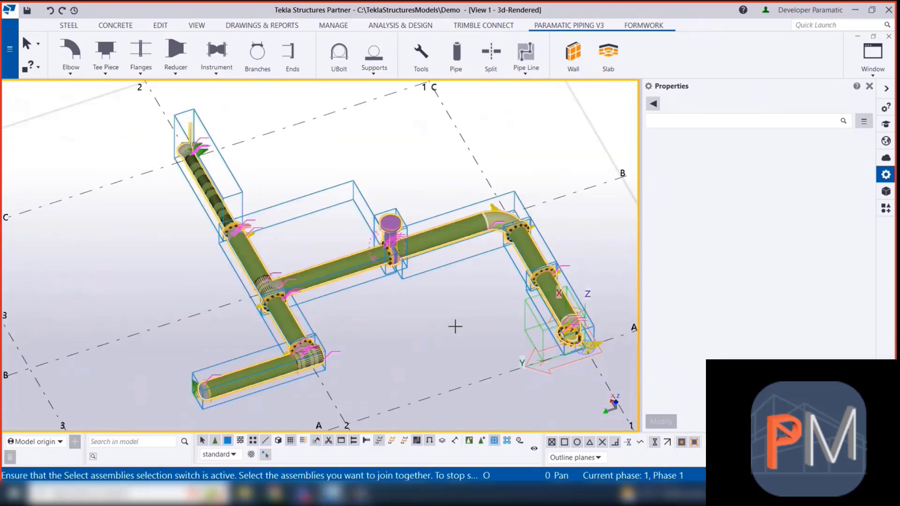
middle_click(430, 321)
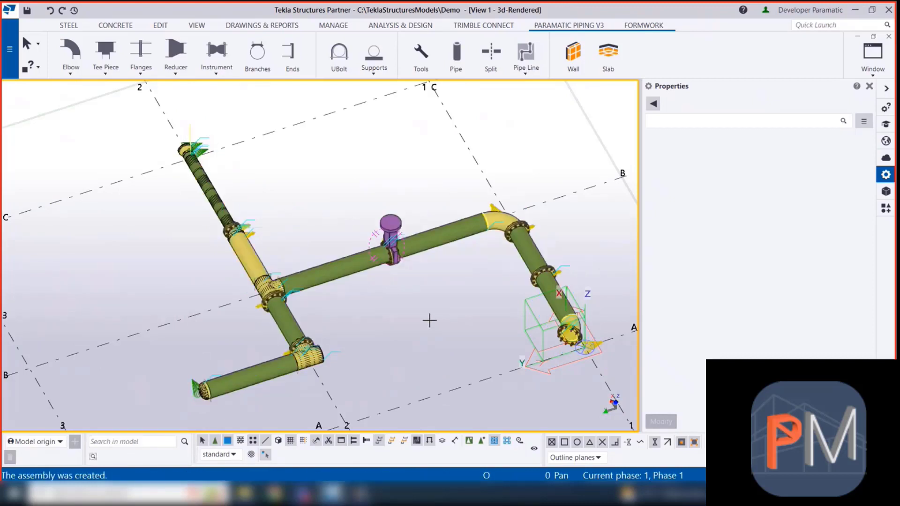
Step: Select the new pipe line assembly and bring up the Line Editor beside the model
click(437, 256)
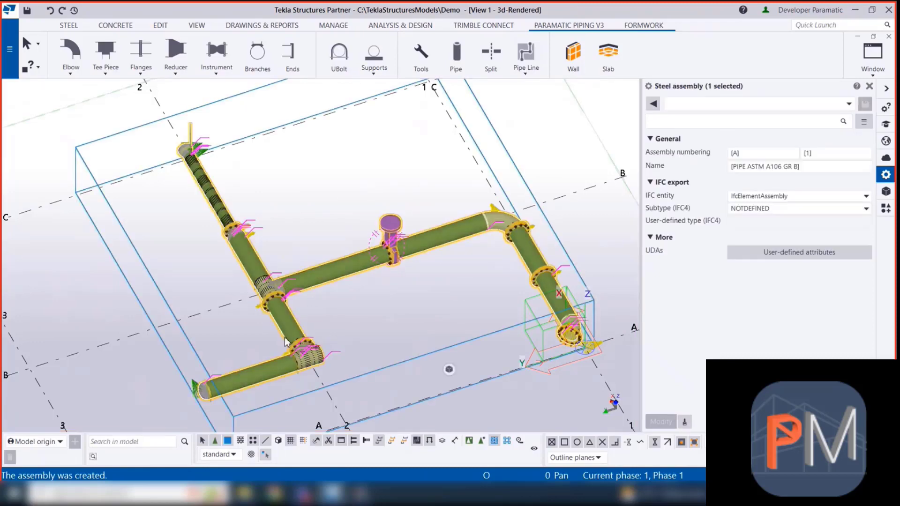
scroll(285, 342, down, 2)
click(359, 494)
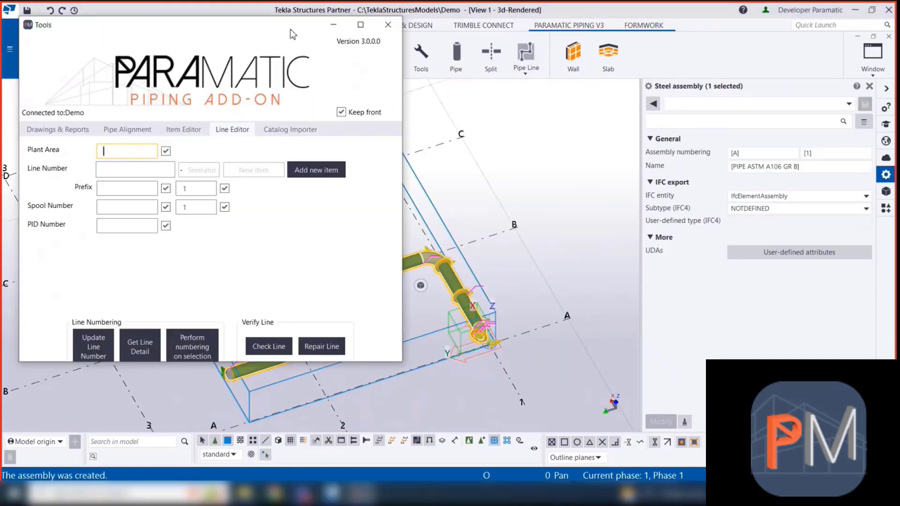
drag(293, 34, 723, 44)
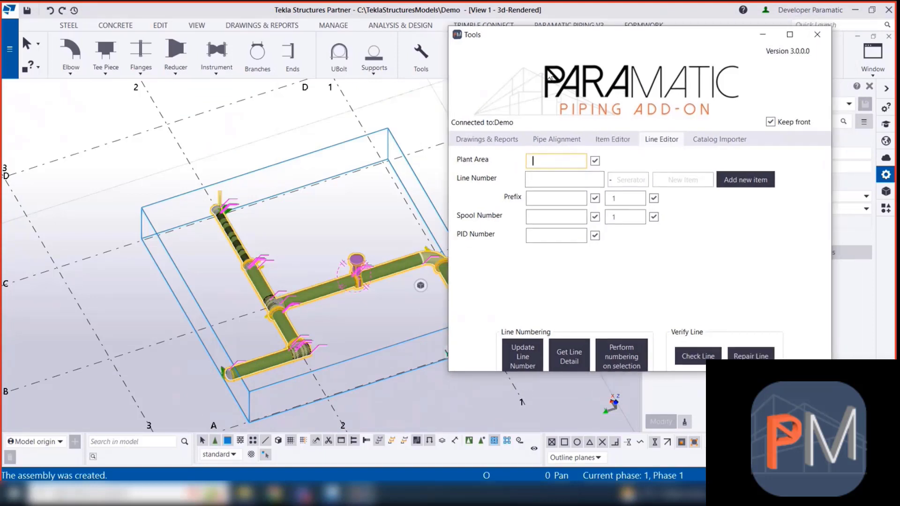
scroll(358, 244, up, 2)
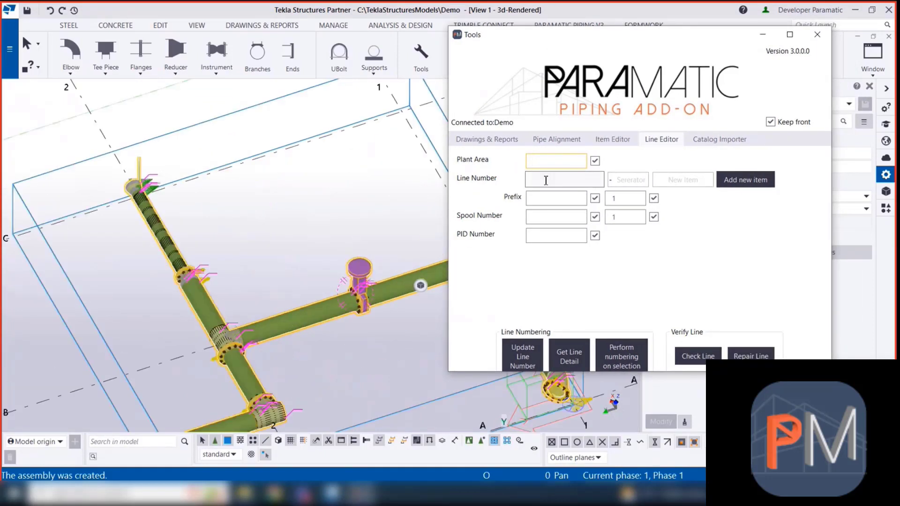
Step: Set the plant area to 321, the prefix to Line3 and the spool number to S, and update the line number
text(321)
click(559, 197)
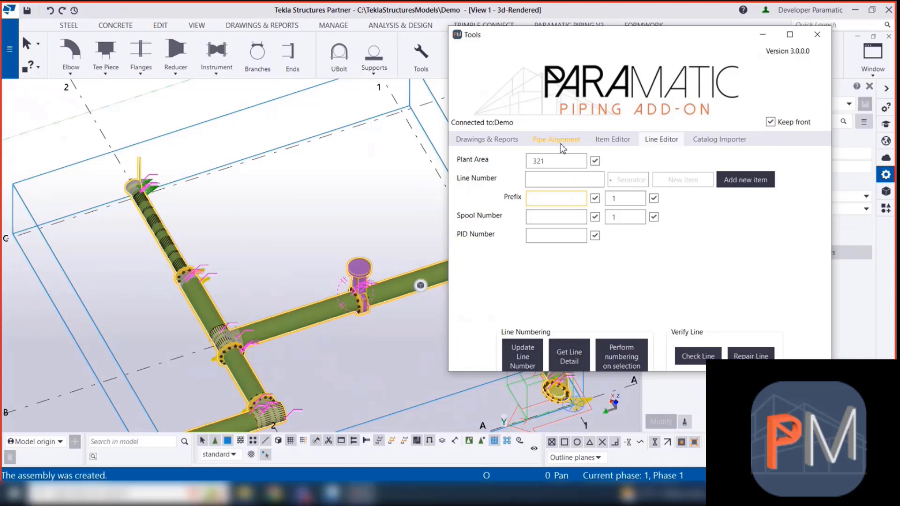
click(532, 219)
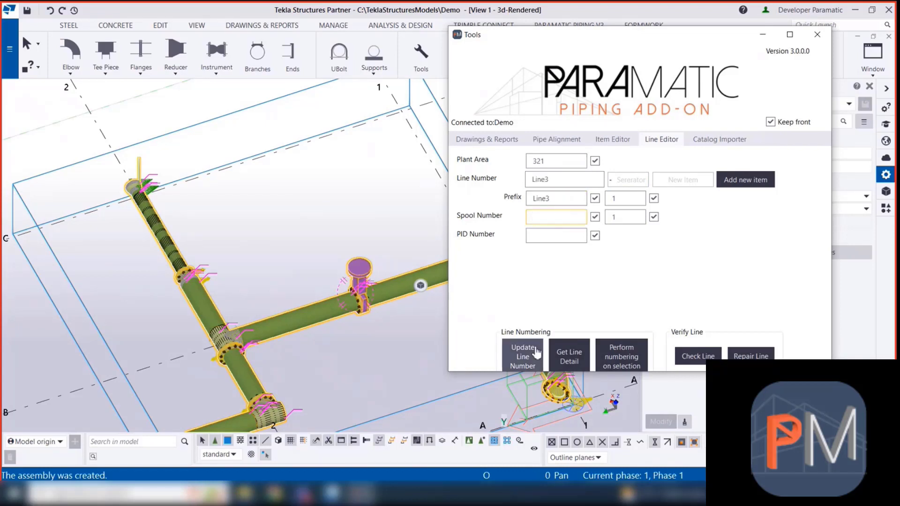
text(S)
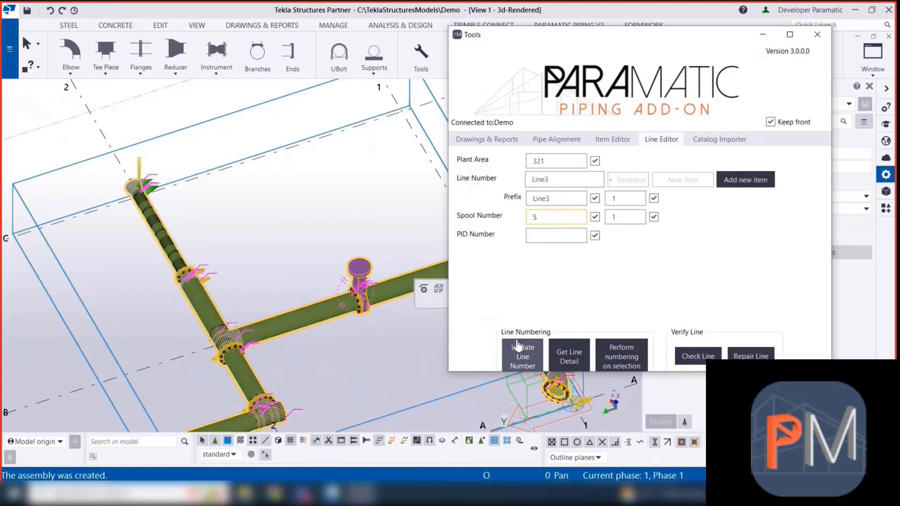
click(552, 235)
scroll(367, 303, down, 2)
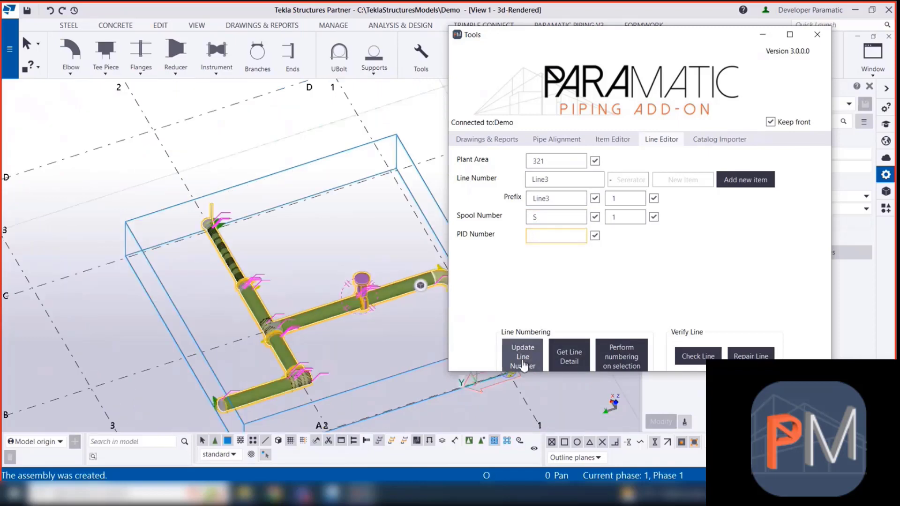
click(523, 365)
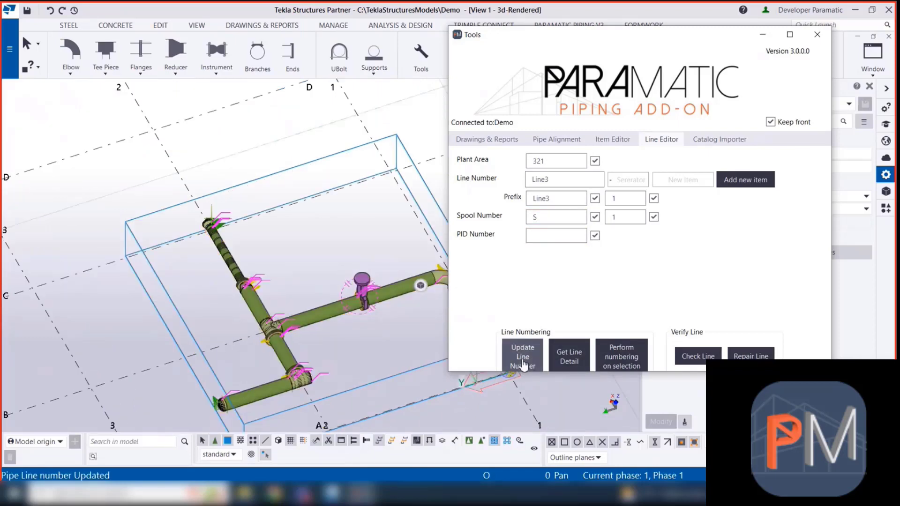
Step: Examine the assembly numbering of the pipe line and of its end spool in the properties
drag(677, 46, 525, 32)
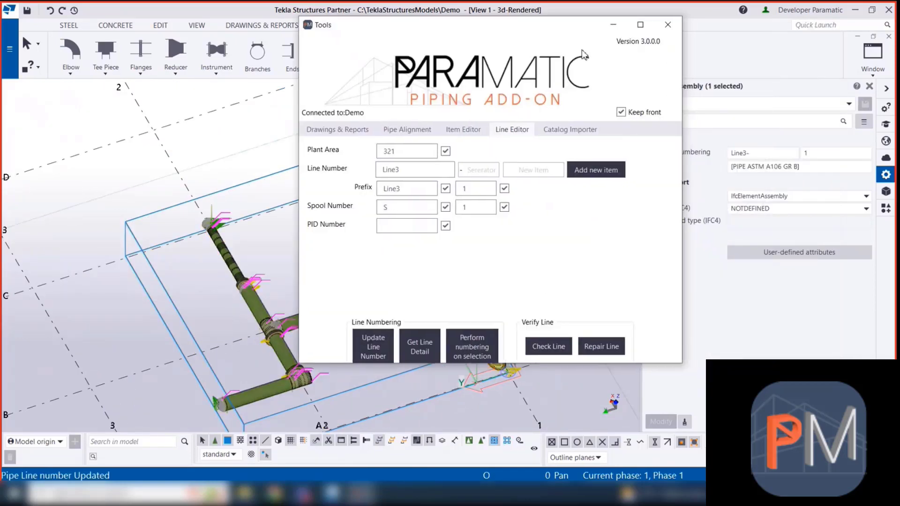
drag(580, 31, 512, 34)
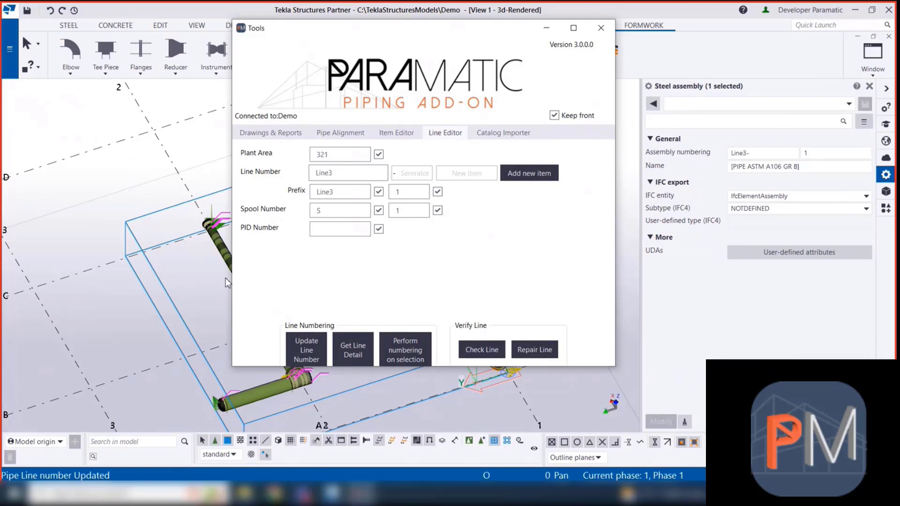
click(259, 402)
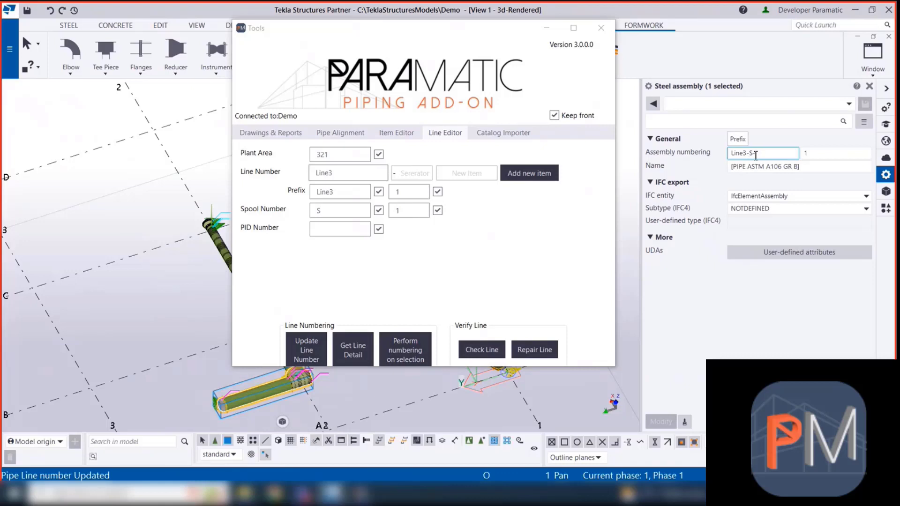
Step: Select the whole pipe line and add a Size item with the value 250 to its line number
drag(461, 43, 594, 39)
click(273, 332)
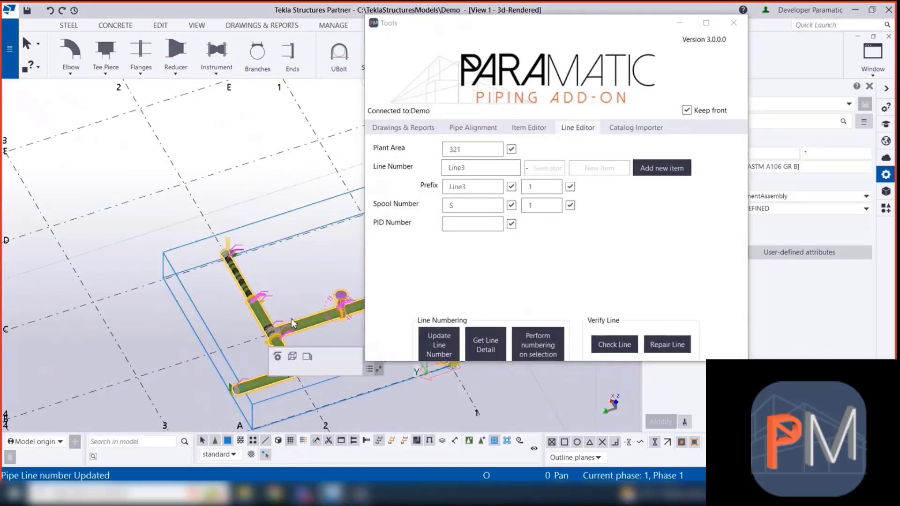
middle_drag(292, 284, 157, 242)
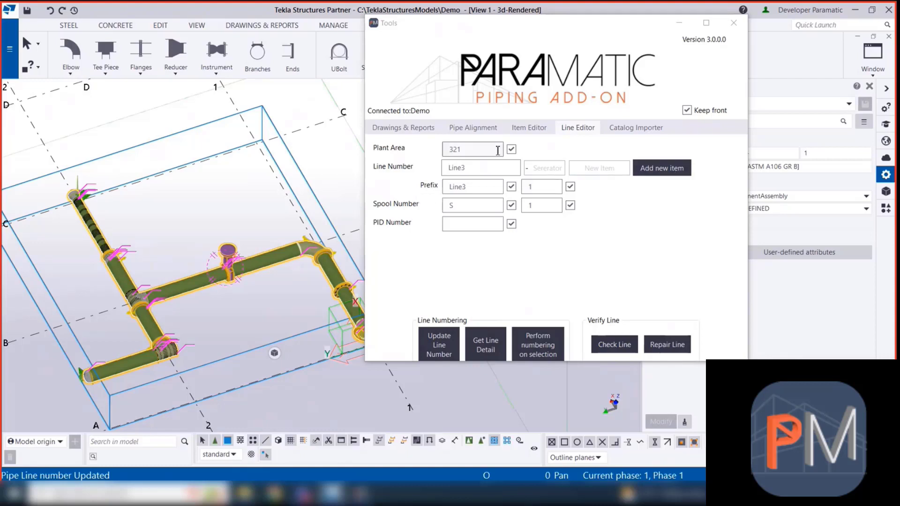
click(650, 169)
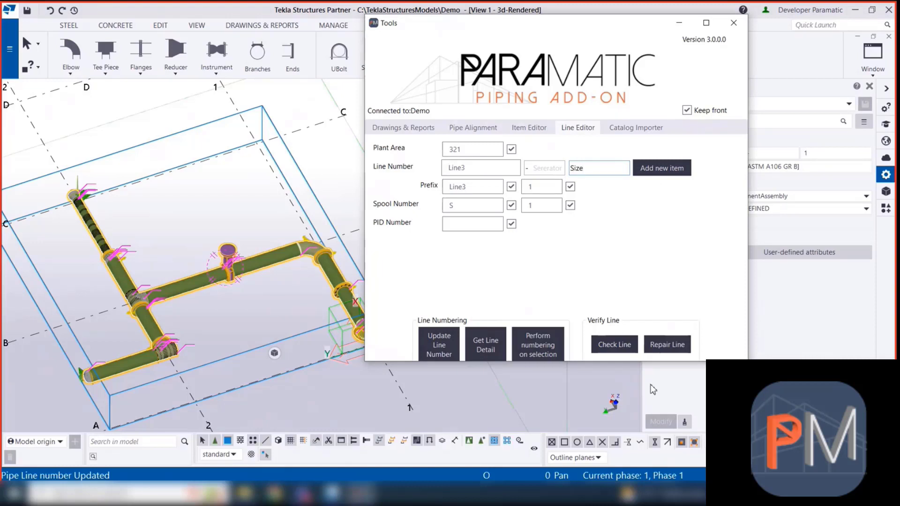
click(663, 168)
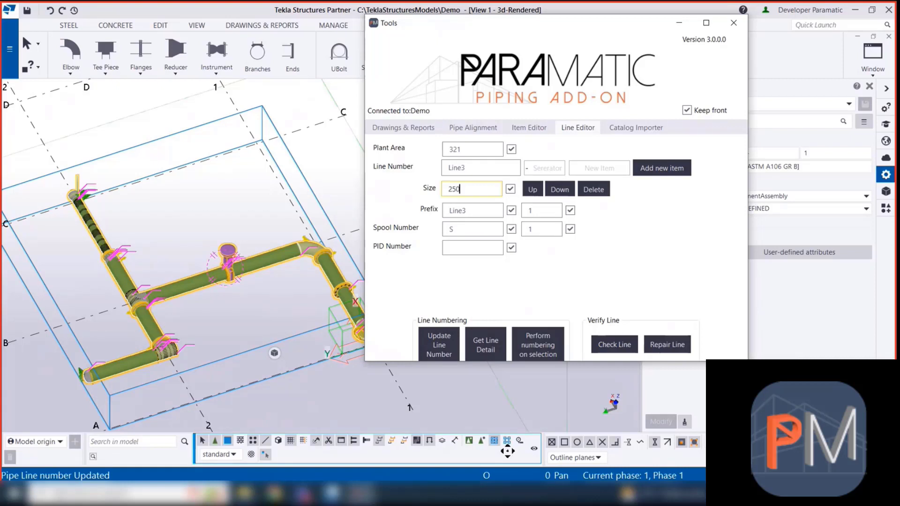
key(Tab)
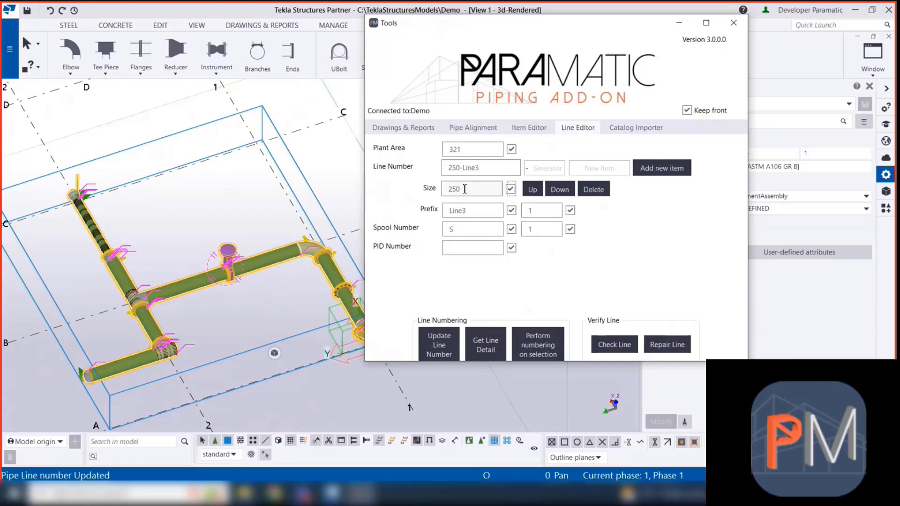
Step: Add a Content item with the value FOE ahead of Size, and update the line number on the pipe line
click(598, 168)
text(Content)
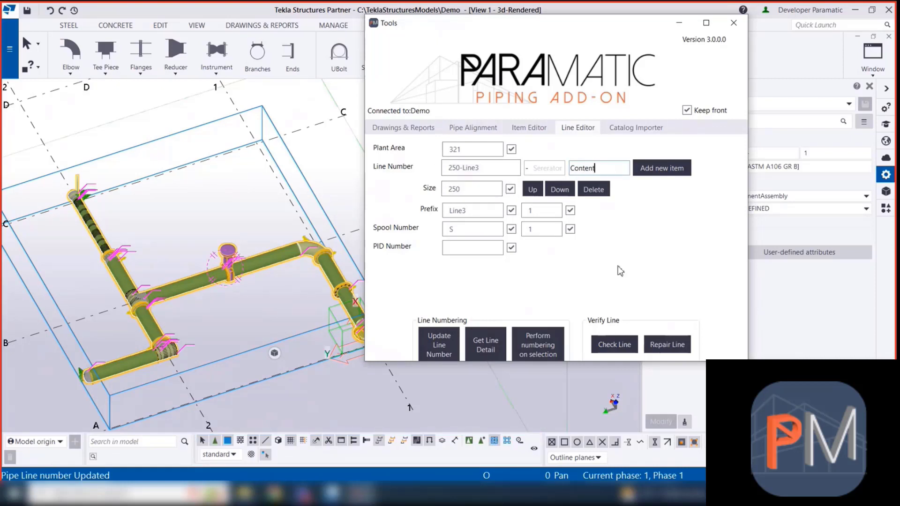
click(663, 168)
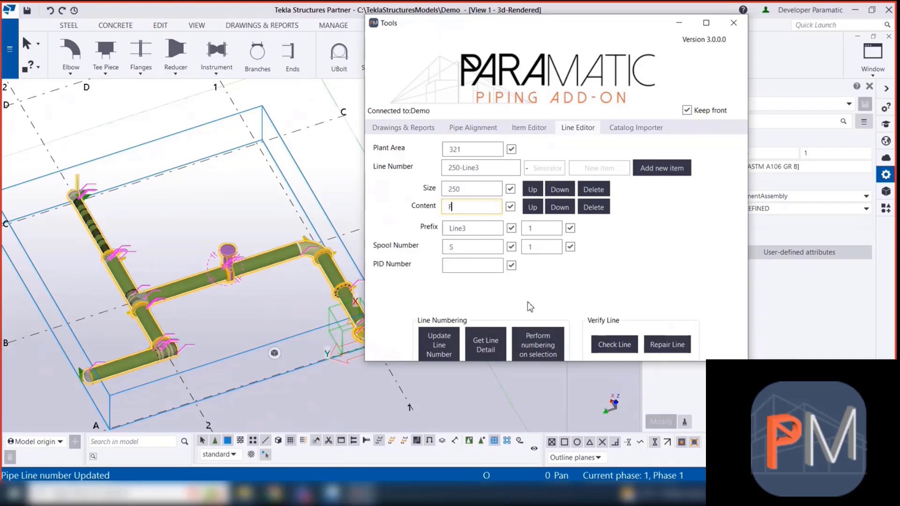
click(478, 228)
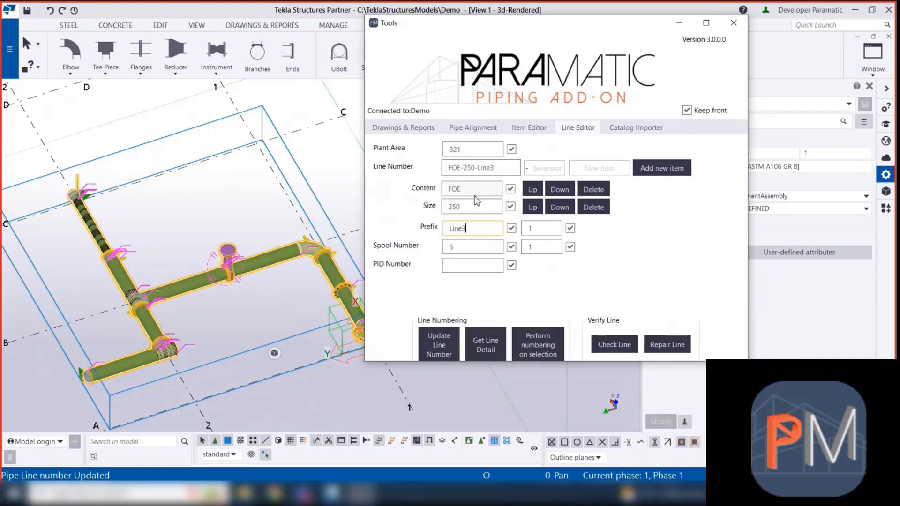
click(441, 353)
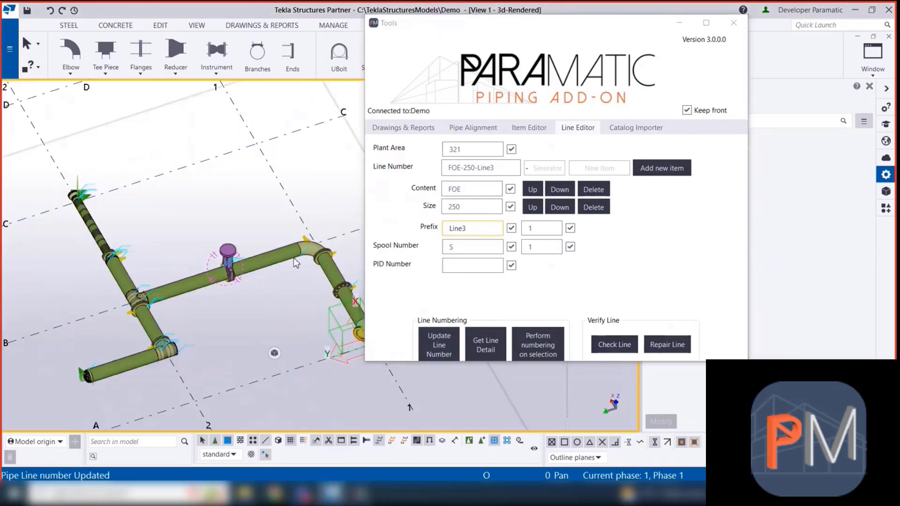
click(442, 355)
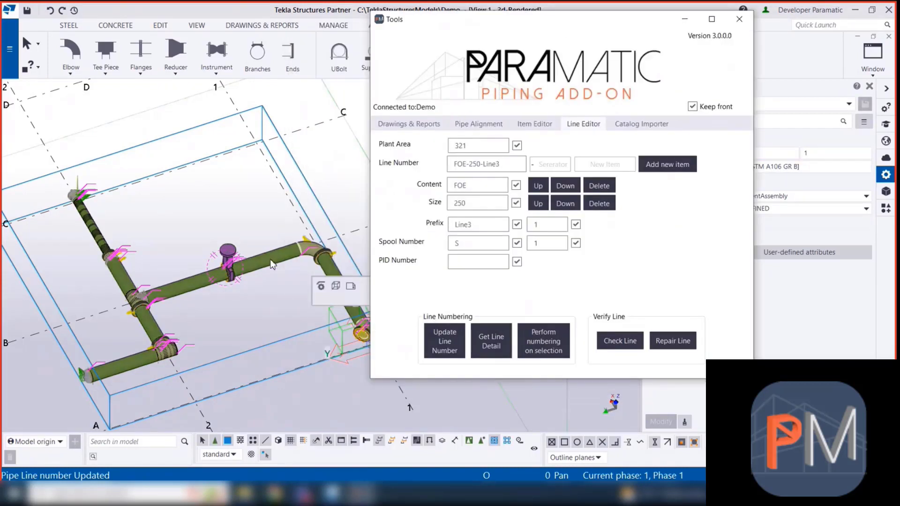
Step: Inquire the pipe line assembly and review its line, size and content attributes
right_click(272, 264)
click(291, 267)
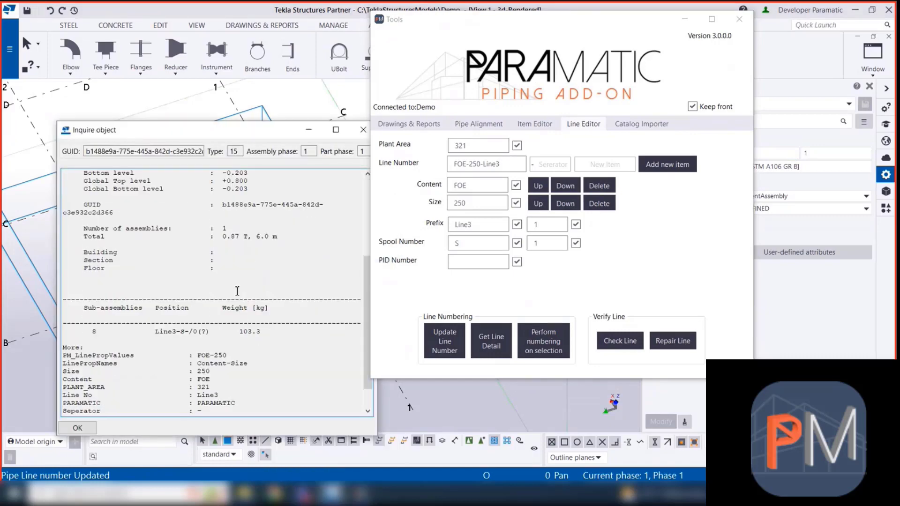
scroll(233, 342, down, 1)
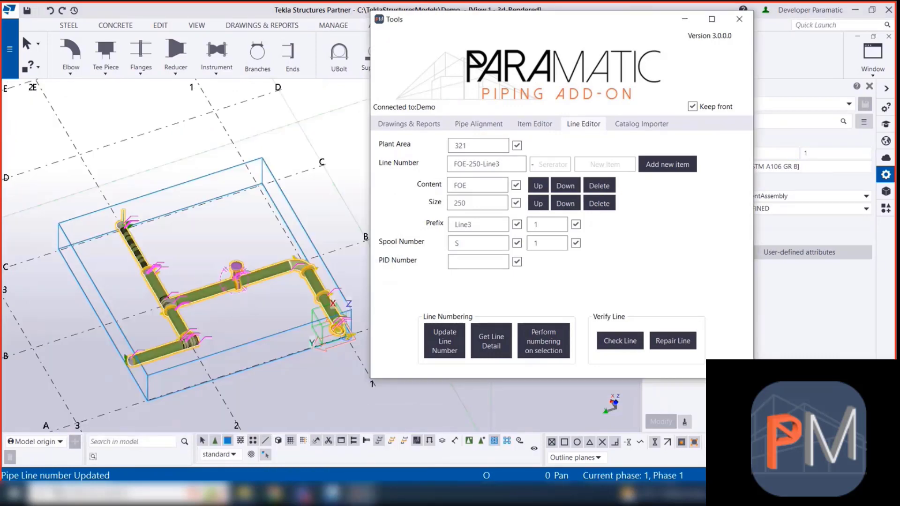
Step: Perform numbering on the model with the pipe line still selected
click(271, 26)
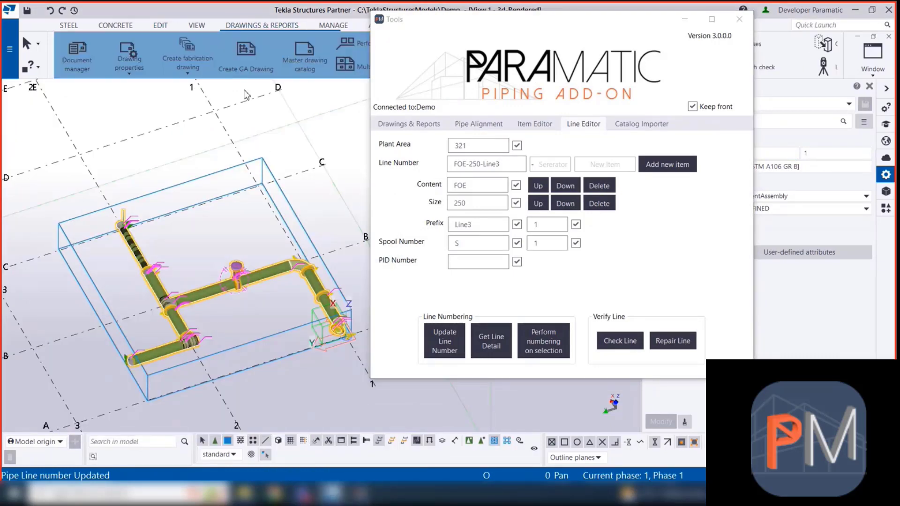
drag(438, 25, 517, 69)
click(423, 43)
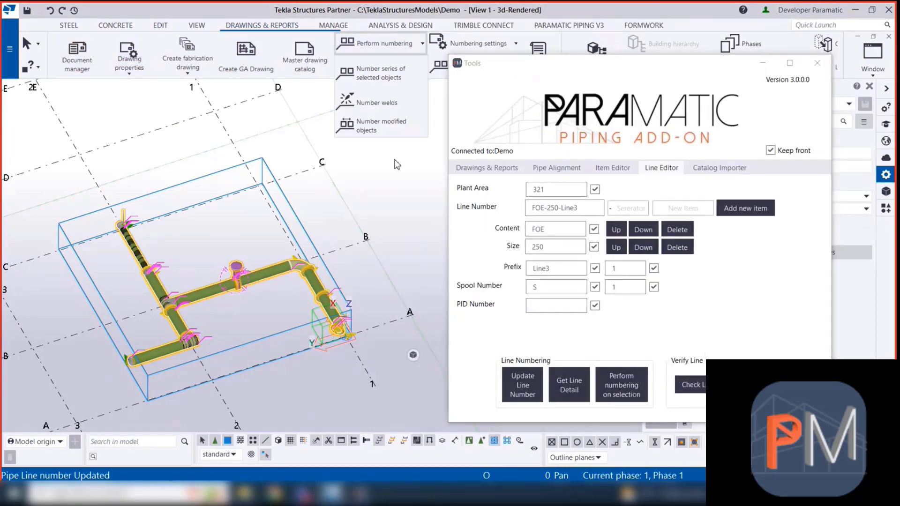
click(377, 102)
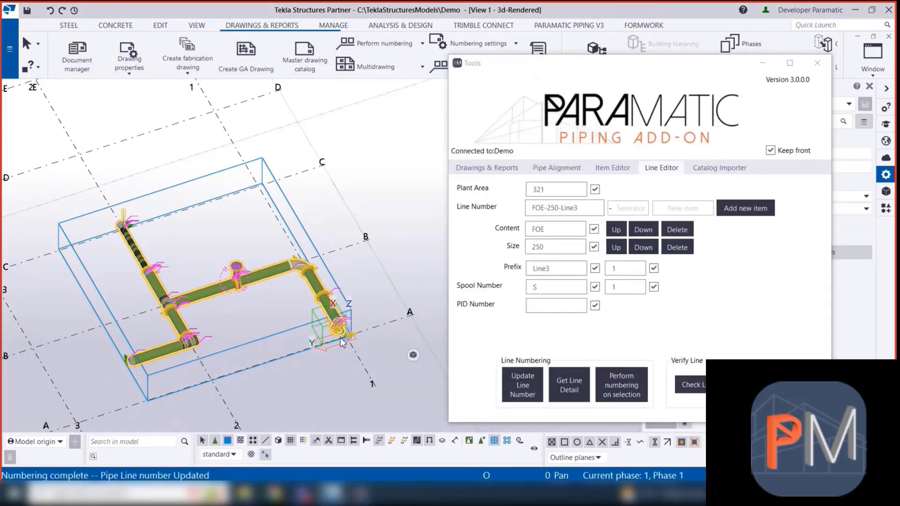
Step: Choose the Buy-Out List, Pipe Material List and Buy-Out List per Spool reports and create them for the selected pipes
click(486, 168)
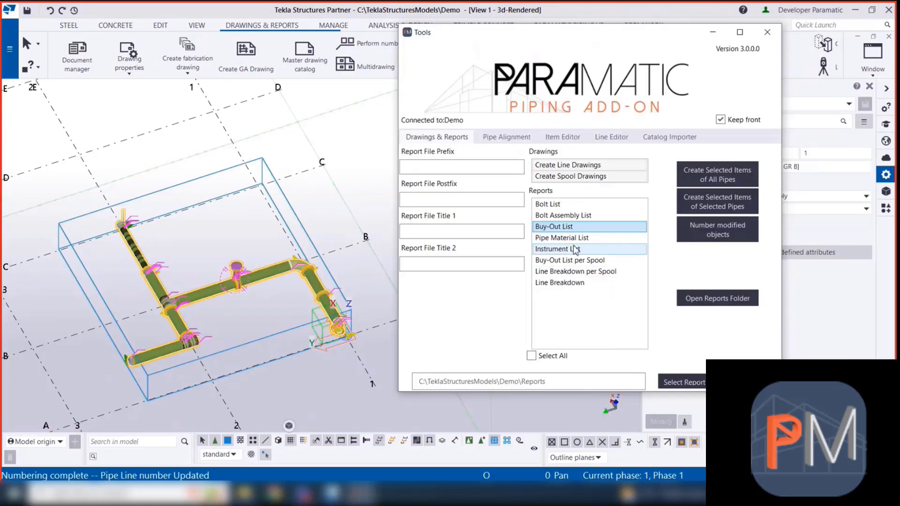
click(573, 238)
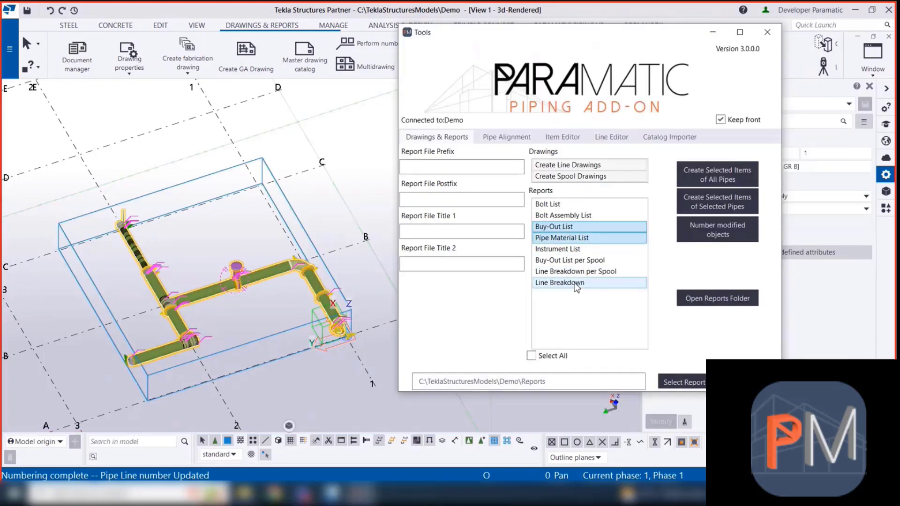
click(580, 282)
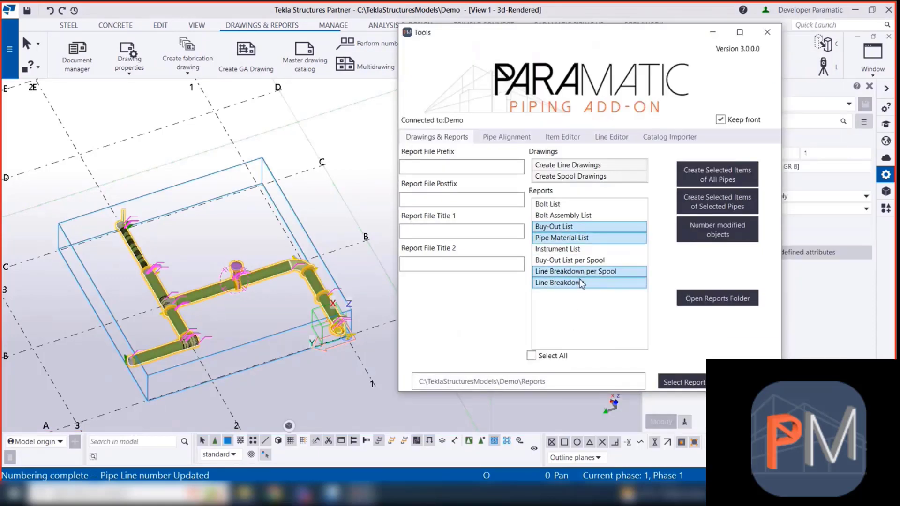
click(573, 260)
click(573, 282)
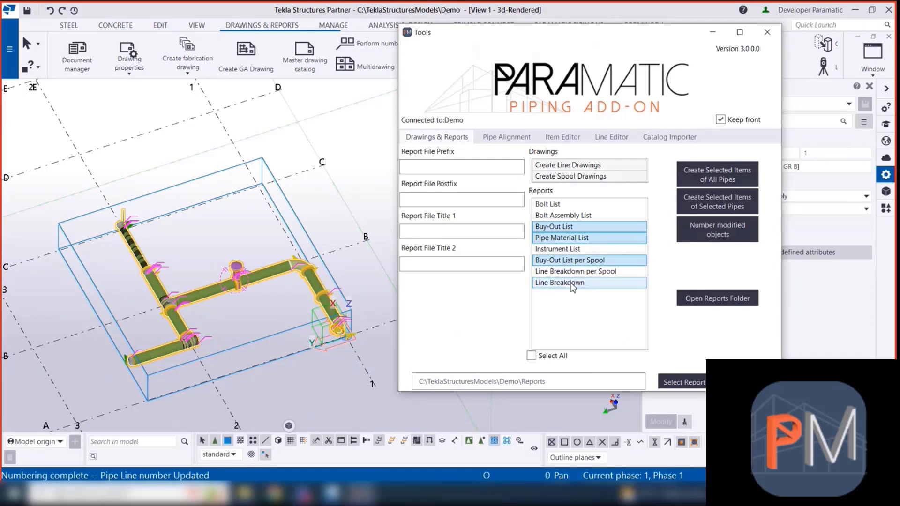
click(729, 209)
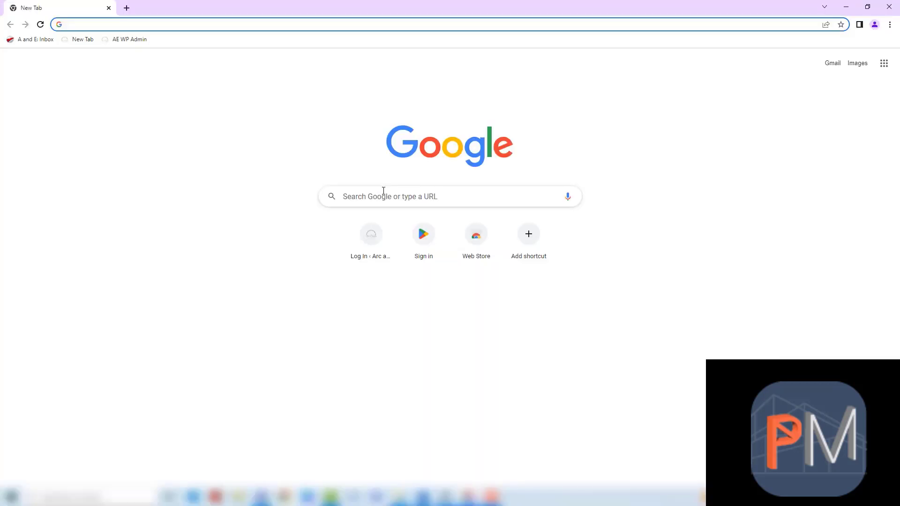
Step: Switch to Google Chrome and search for paramatic to reach the Paramatic website
click(394, 199)
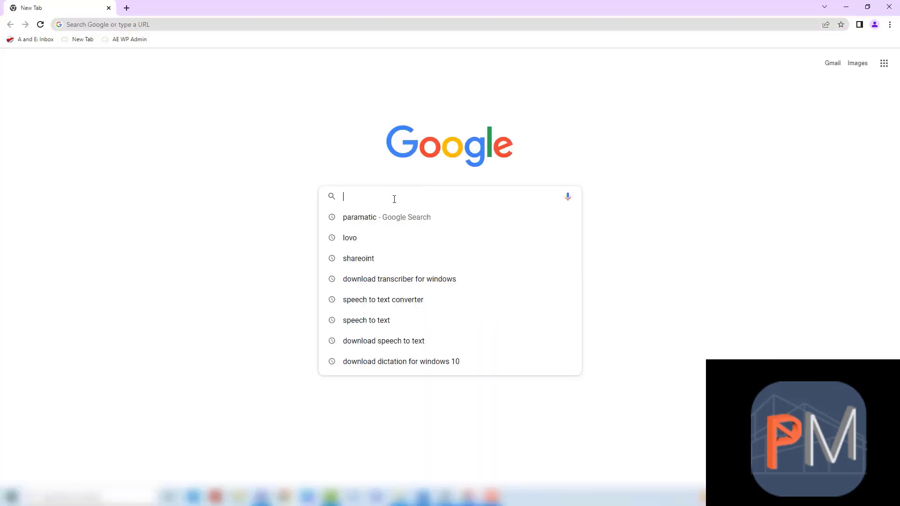
text(paramati)
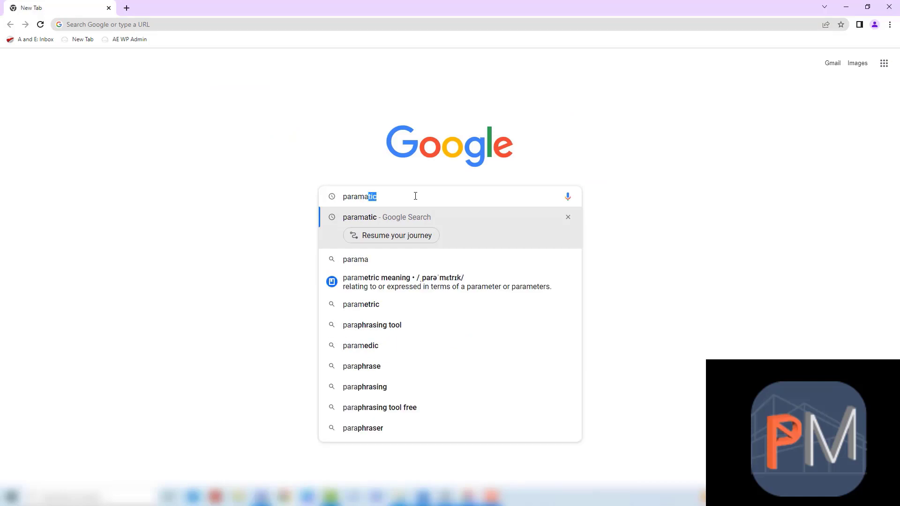
text(c)
key(Return)
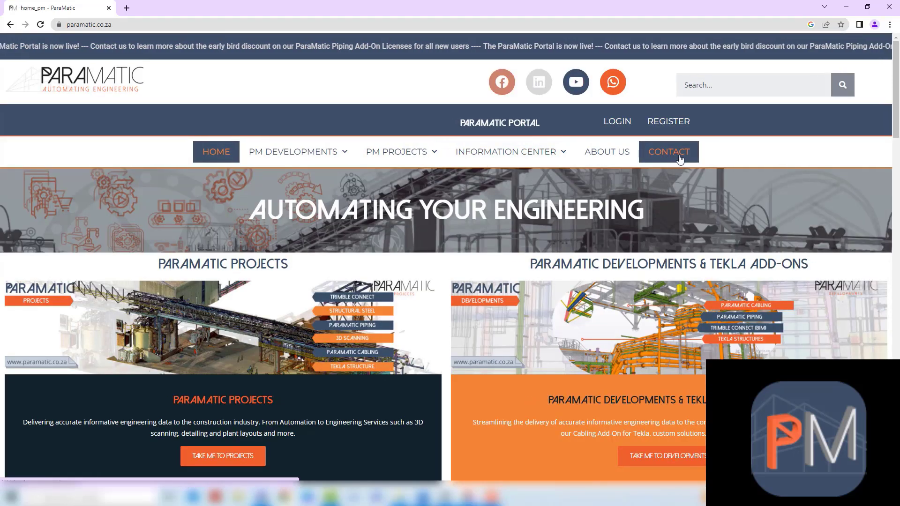
Step: Open the website's Contact page and review the questions and assistance options in the Contact Us form
click(668, 153)
scroll(783, 232, down, 6)
scroll(784, 238, down, 4)
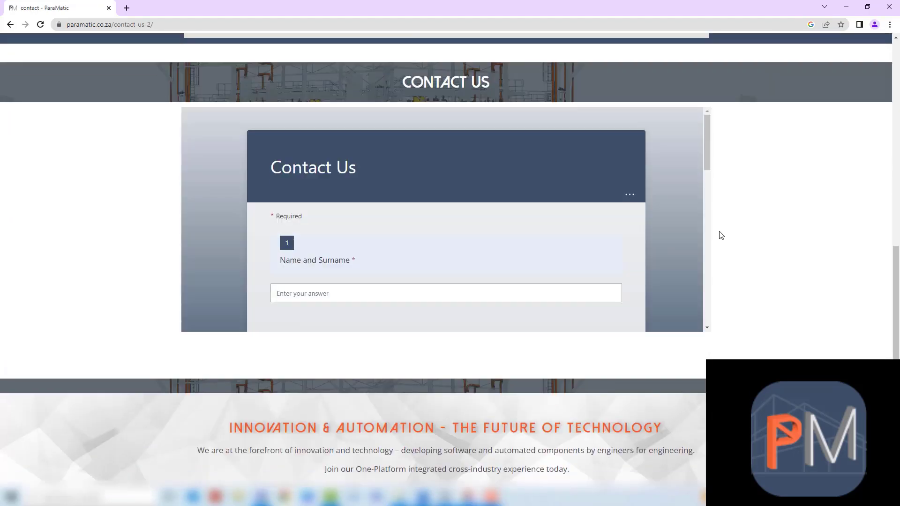
scroll(446, 227, down, 12)
scroll(453, 228, up, 10)
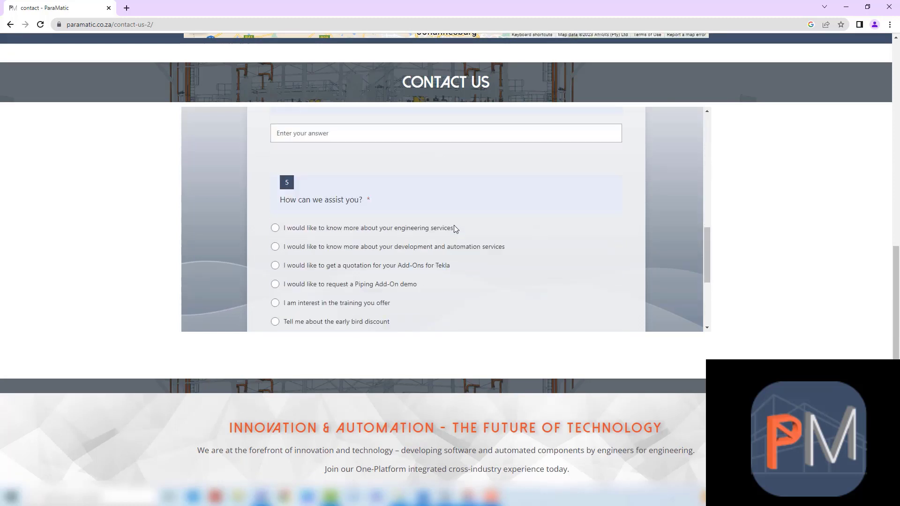